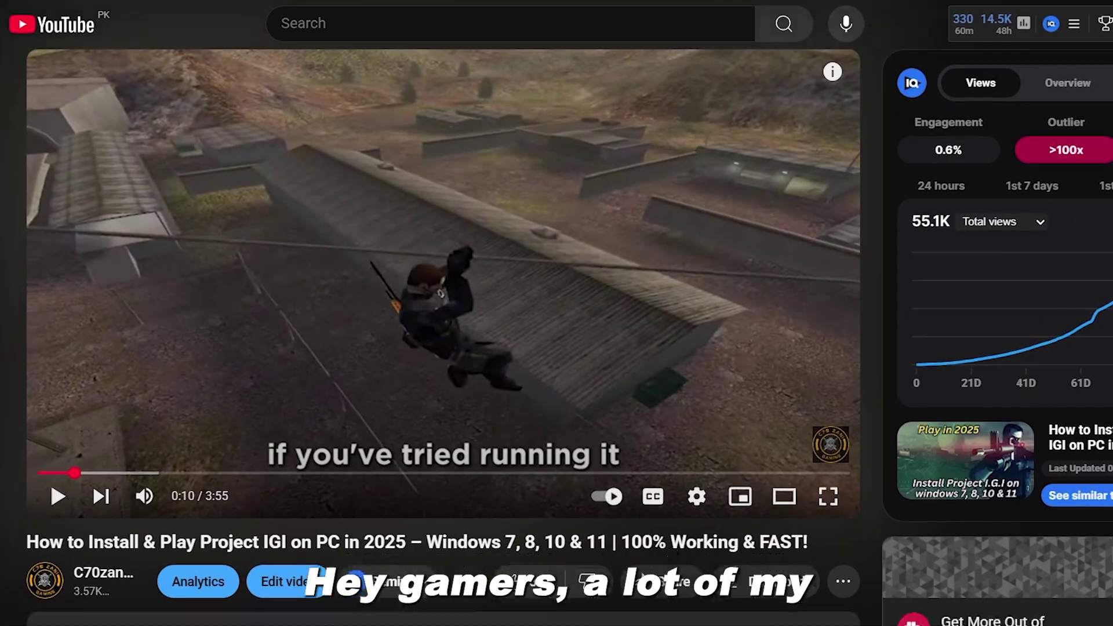
# Scroll to the comments and highlight the WinRAR-for-IGI question and the reply asking for a full tutorial.
pyautogui.scroll(-10, 435, 325)
pyautogui.scroll(-15, 145, 261)
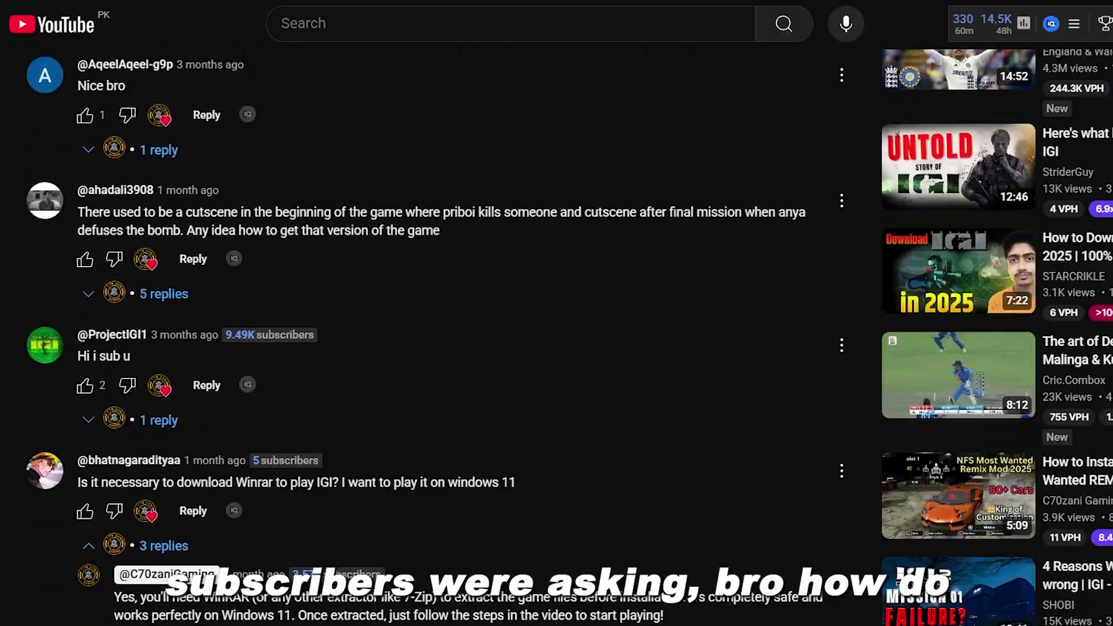
pyautogui.scroll(1, 145, 261)
pyautogui.moveTo(80, 259); pyautogui.dragTo(597, 268)
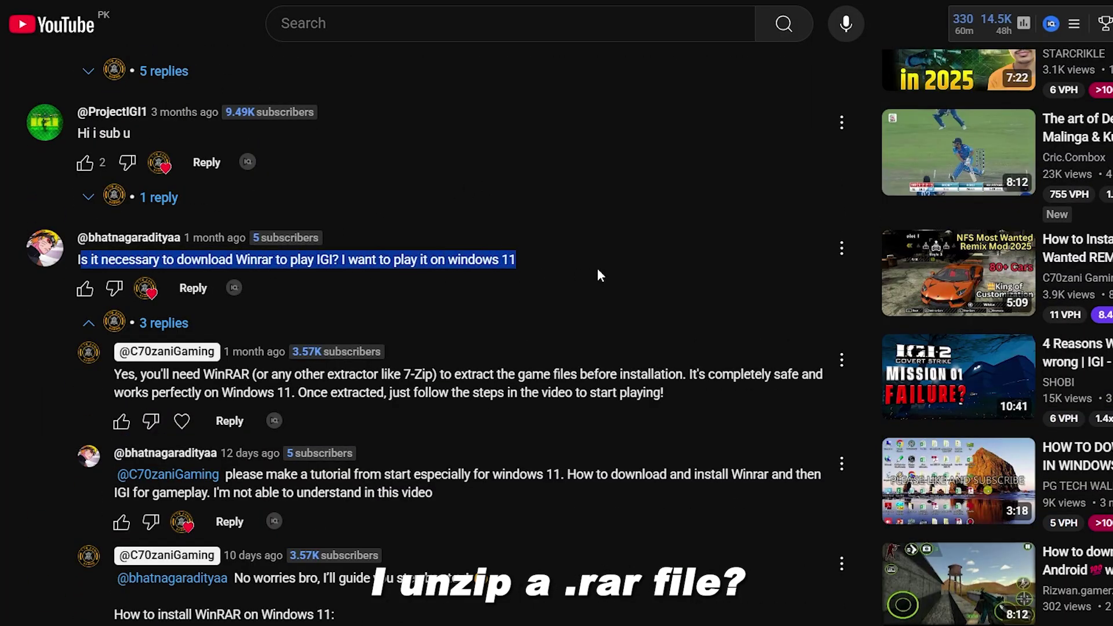
pyautogui.click(601, 283)
pyautogui.moveTo(228, 475); pyautogui.dragTo(470, 502)
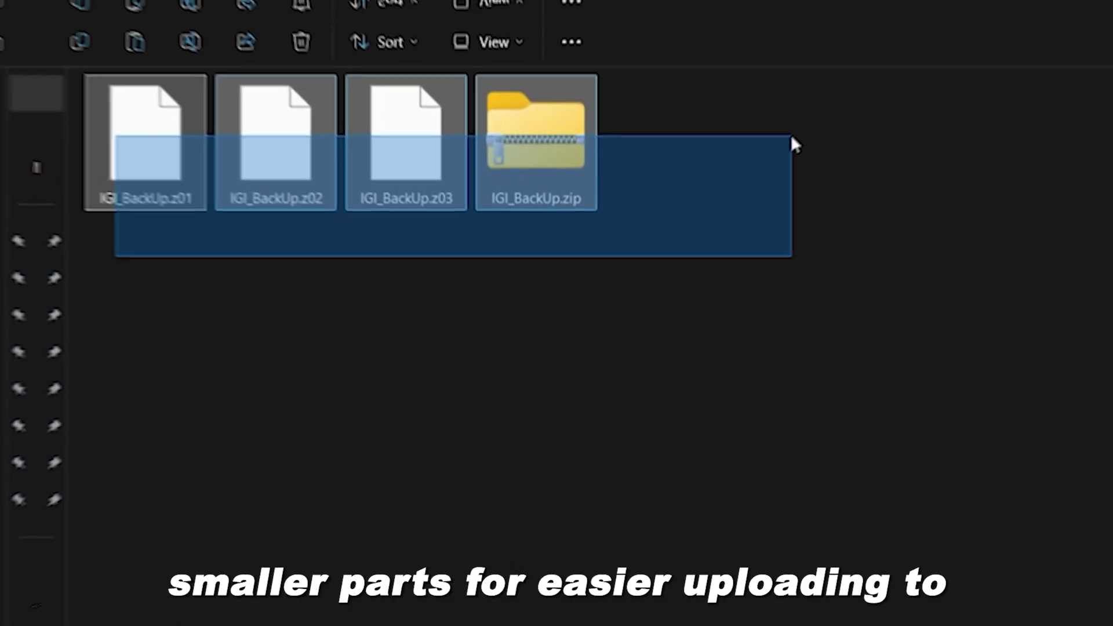
# Select the split IGI archive parts and start uploading a folder to Google Drive.
pyautogui.moveTo(791, 134); pyautogui.dragTo(810, 132)
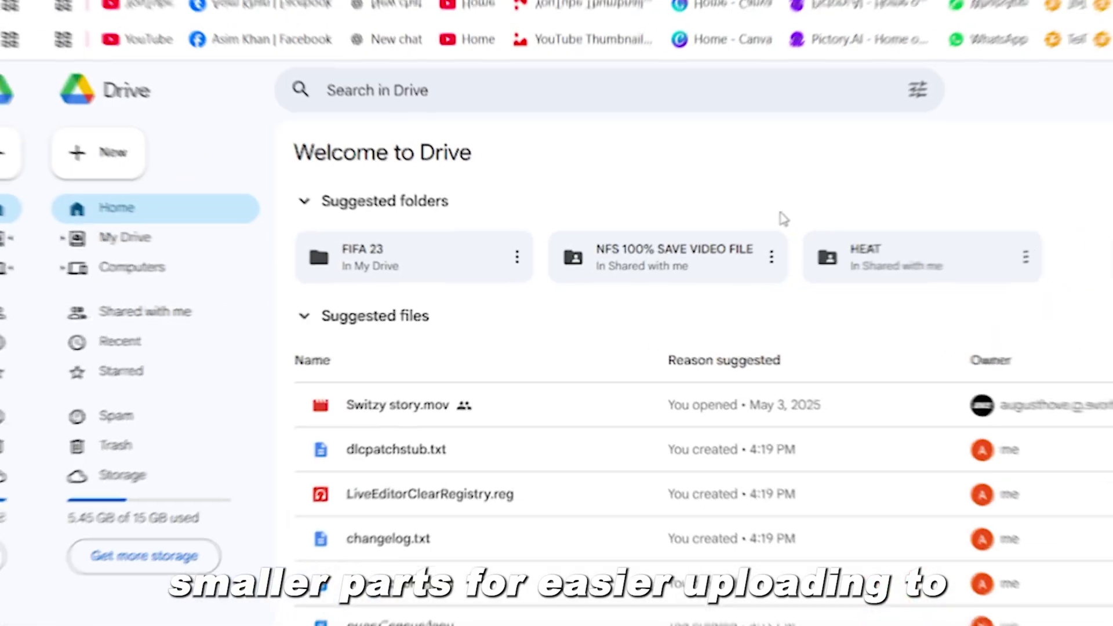
pyautogui.click(67, 141)
pyautogui.click(127, 214)
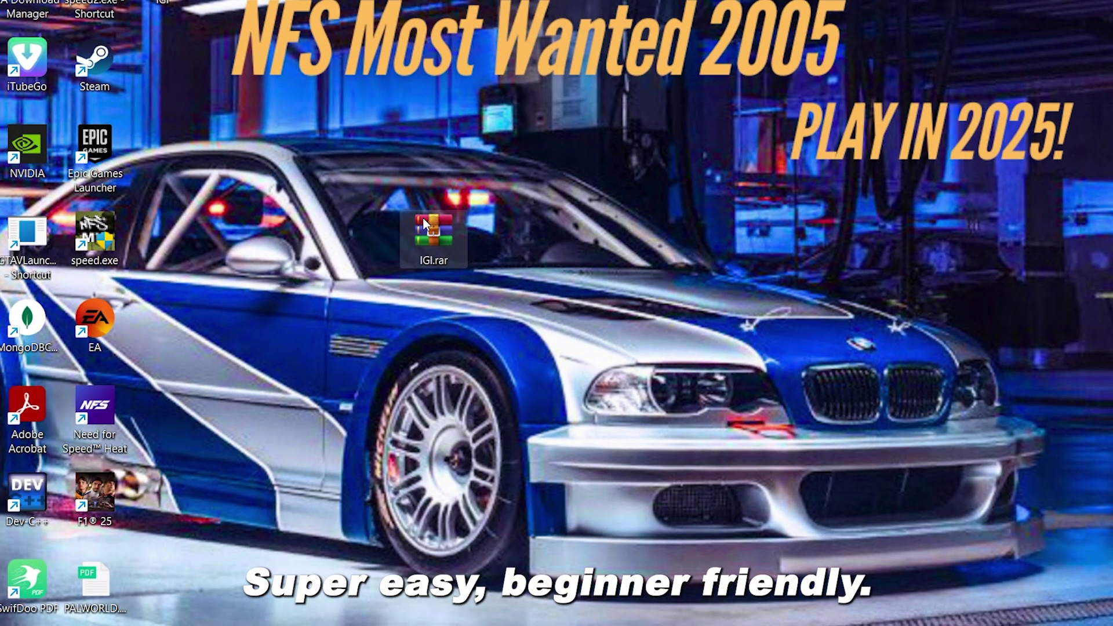
# Extract IGI.rar into the current folder, then create IGI.zip in ZIP format.
pyautogui.doubleClick(422, 218)
pyautogui.click(142, 110)
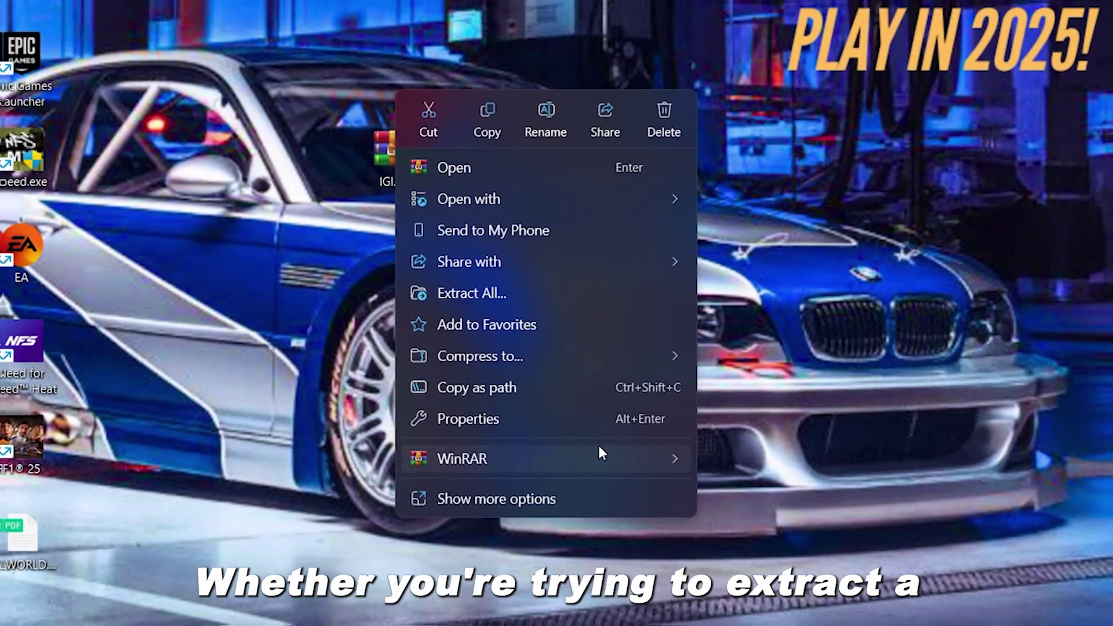
pyautogui.moveTo(597, 458)
pyautogui.click(782, 548)
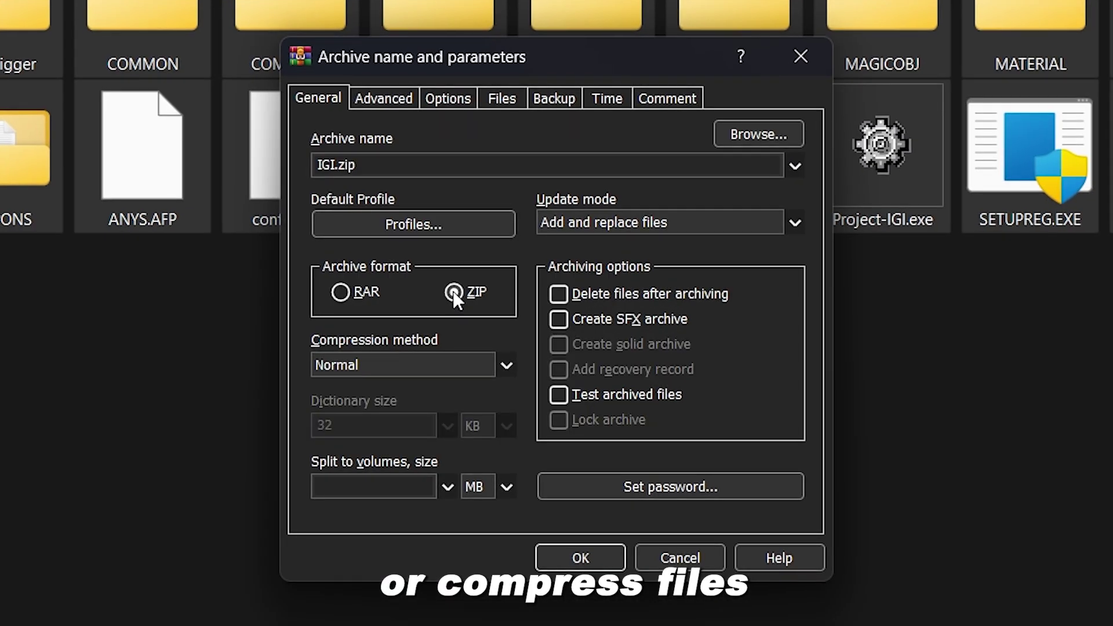
pyautogui.click(453, 291)
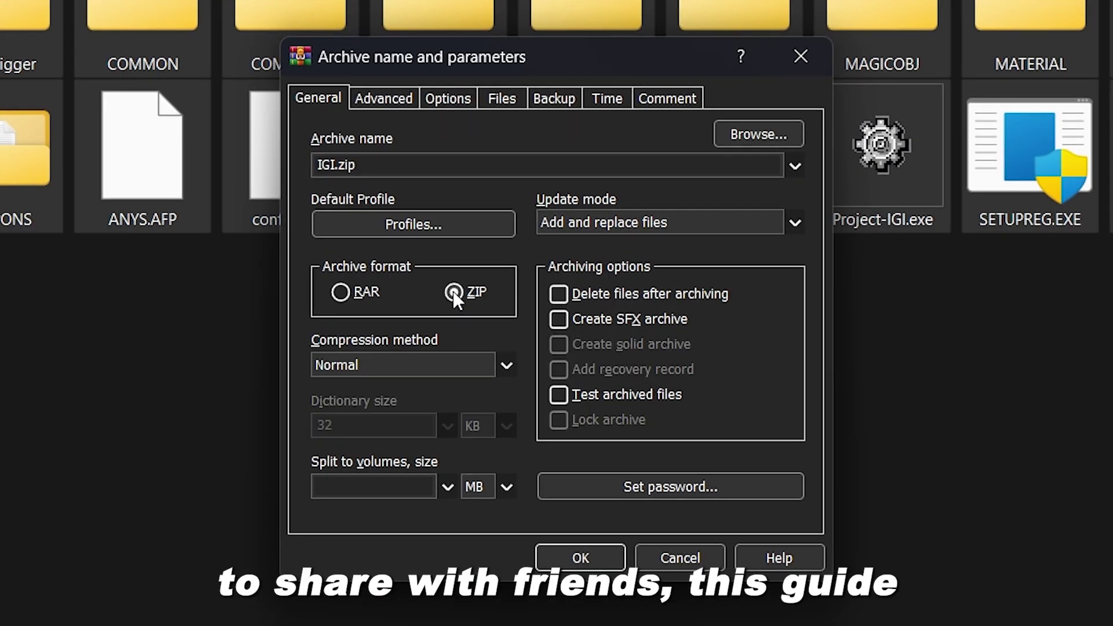
pyautogui.click(563, 551)
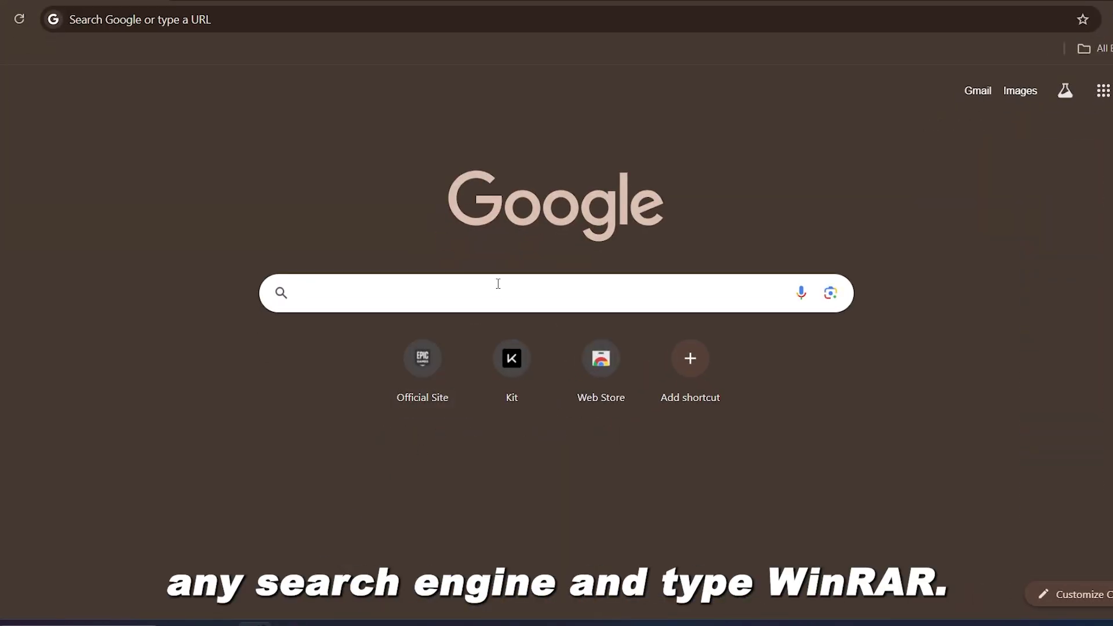
# Search Google for 'Winrar' and open the official win-rar.com site.
pyautogui.write('Winra')
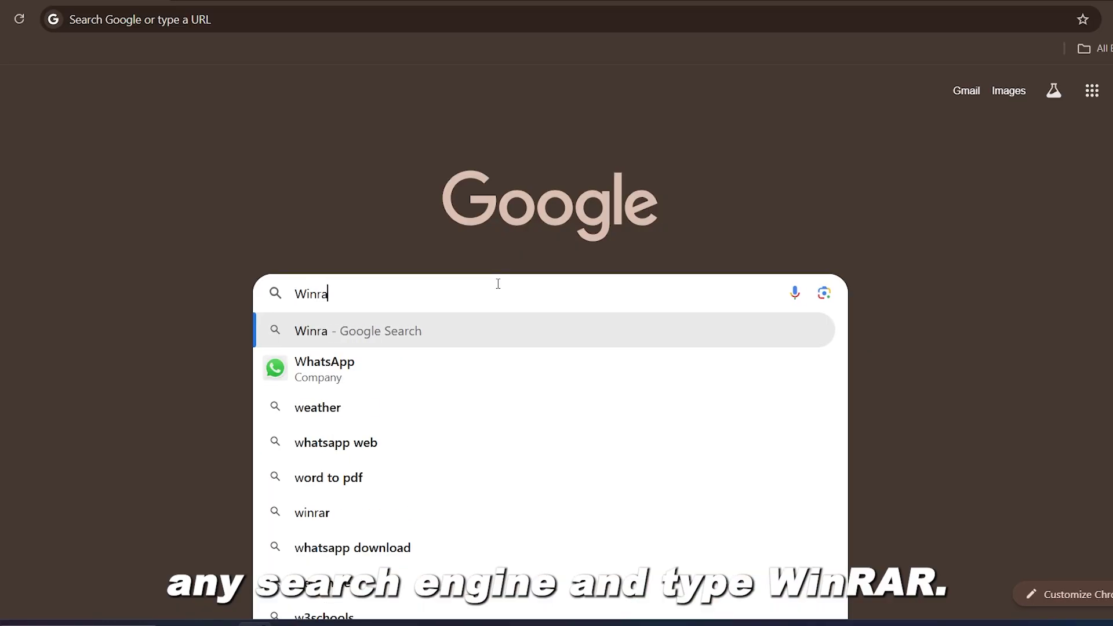
pyautogui.write('r')
pyautogui.press('Return')
pyautogui.click(300, 212)
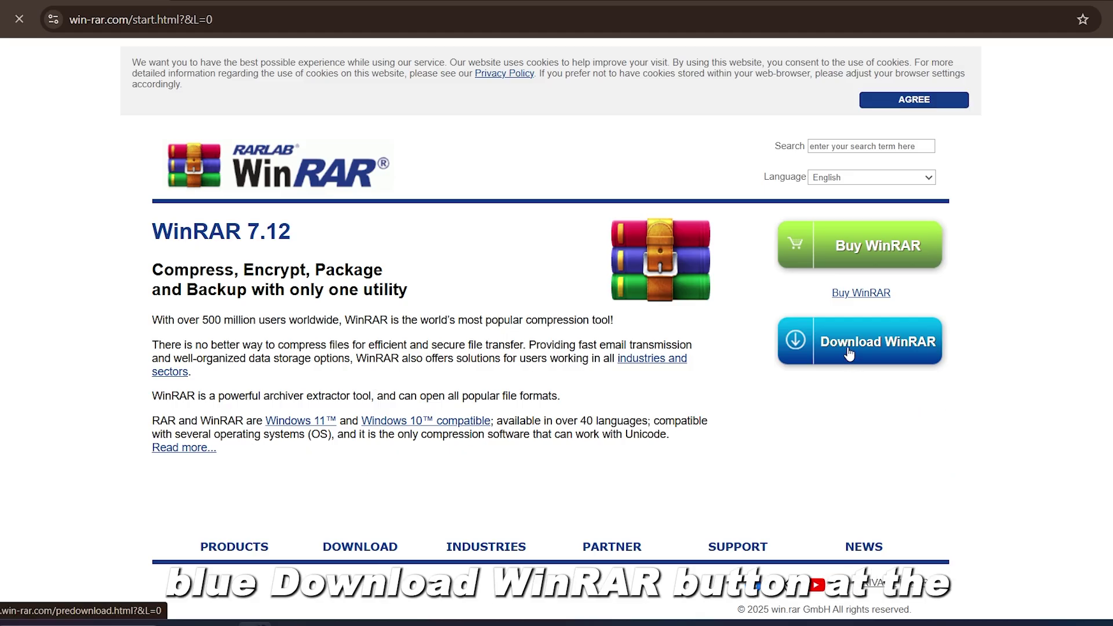
# Download the 64-bit installer winrar-x64-712.exe (3.6 MB) and confirm it in the download history.
pyautogui.click(848, 350)
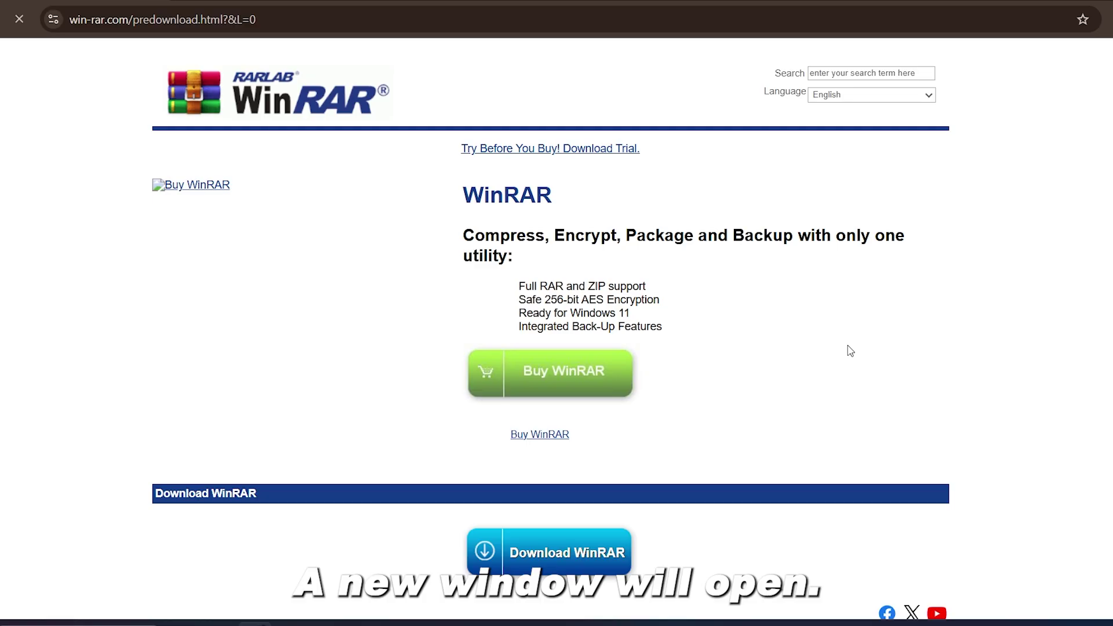
pyautogui.scroll(-3, 850, 350)
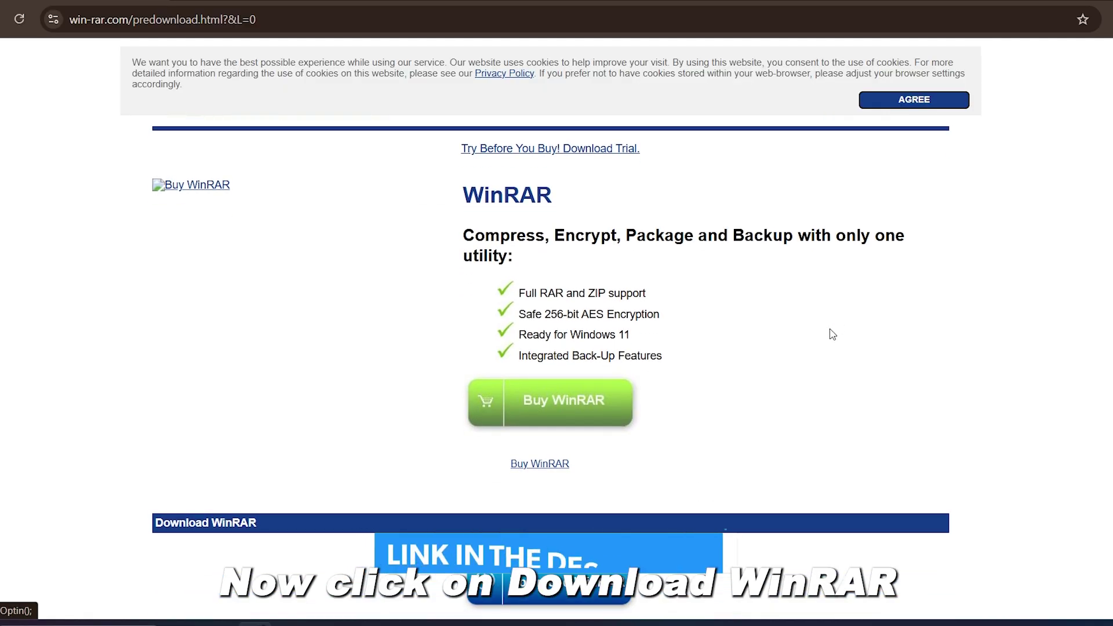
pyautogui.click(559, 493)
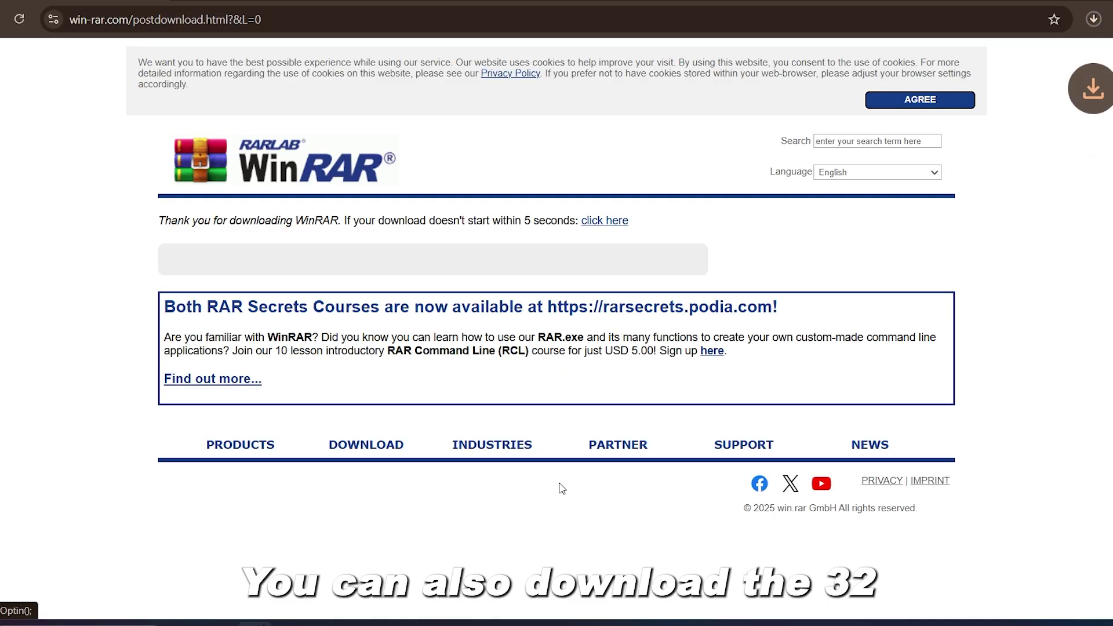
pyautogui.click(877, 172)
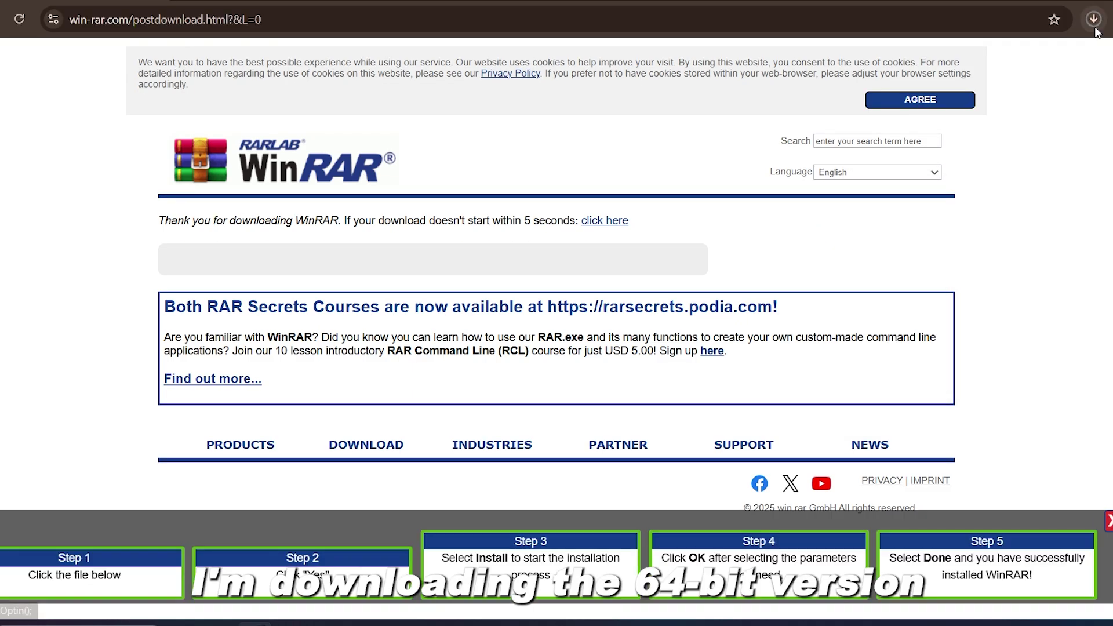
pyautogui.click(1093, 21)
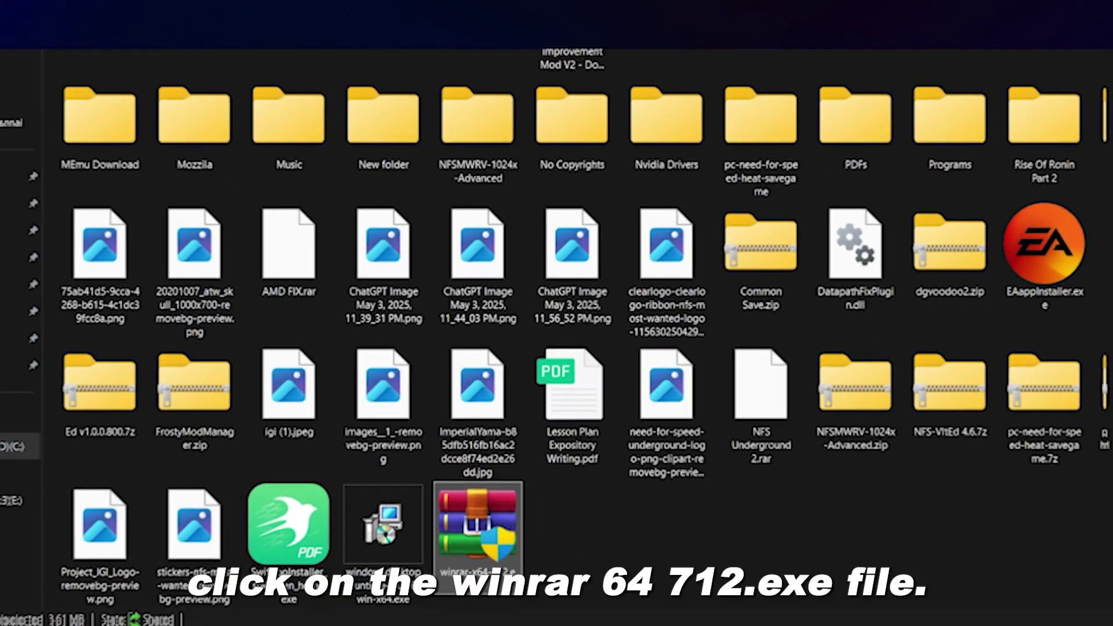
# Launch the downloaded winrar-x64-712.exe installer.
pyautogui.click(456, 565)
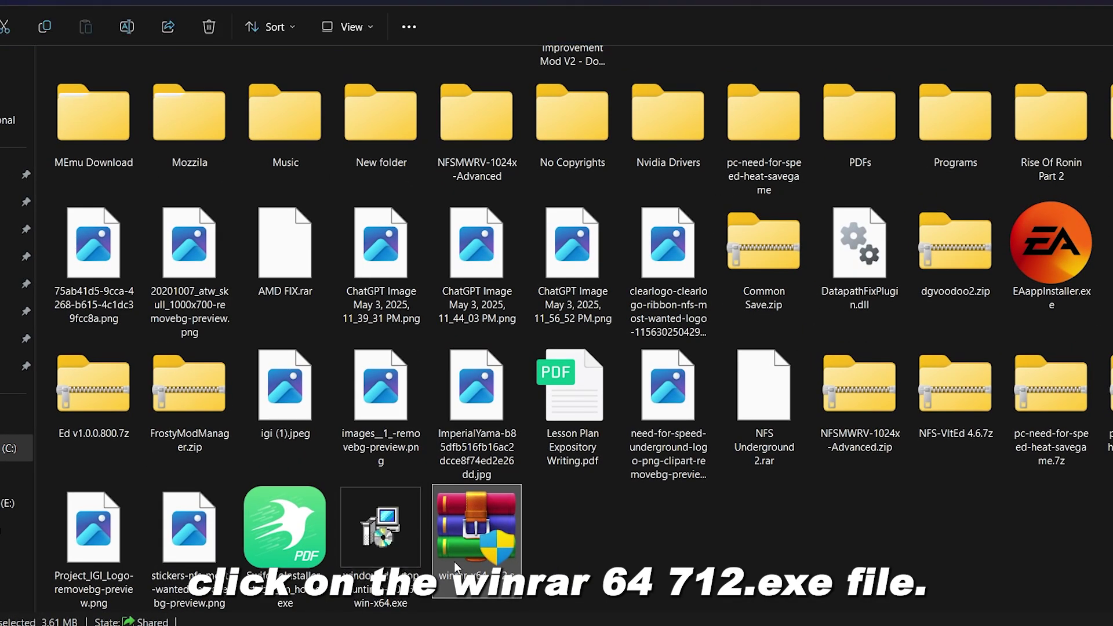
pyautogui.doubleClick(465, 526)
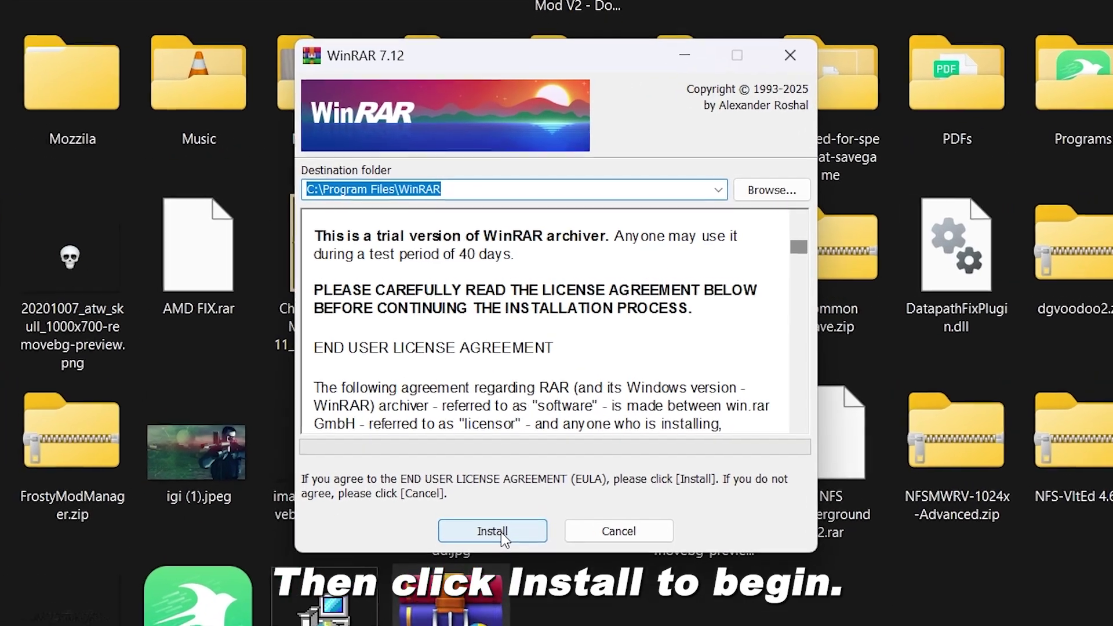
pyautogui.click(510, 485)
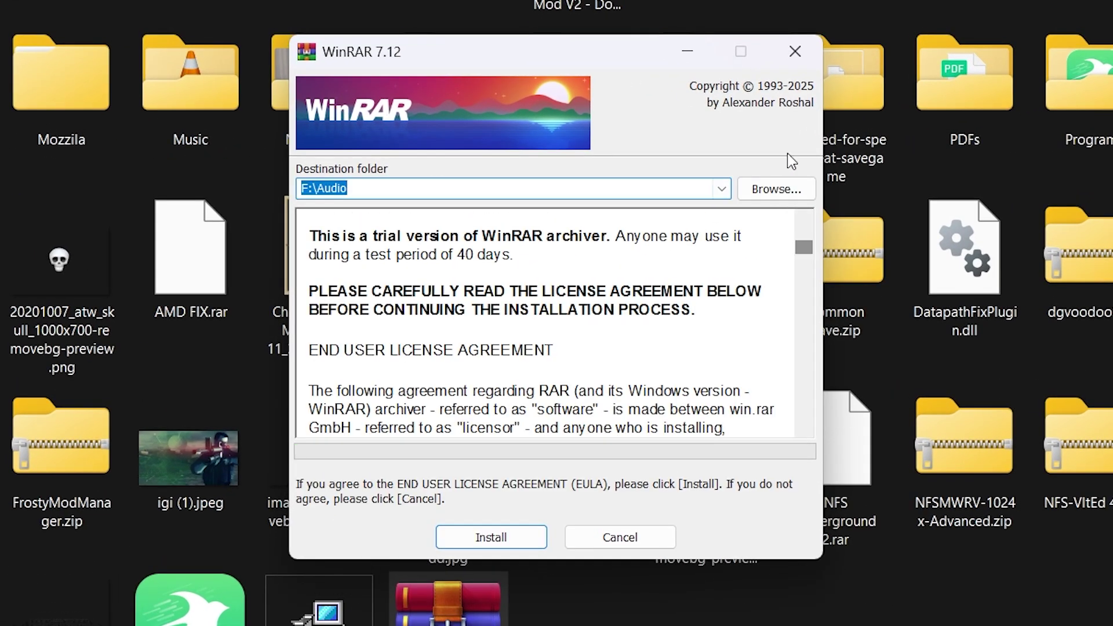
# Set the install folder to F:\Winrar on the Games (F:) drive and install WinRAR 7.12.
pyautogui.click(771, 189)
pyautogui.scroll(-2, 521, 319)
pyautogui.click(411, 277)
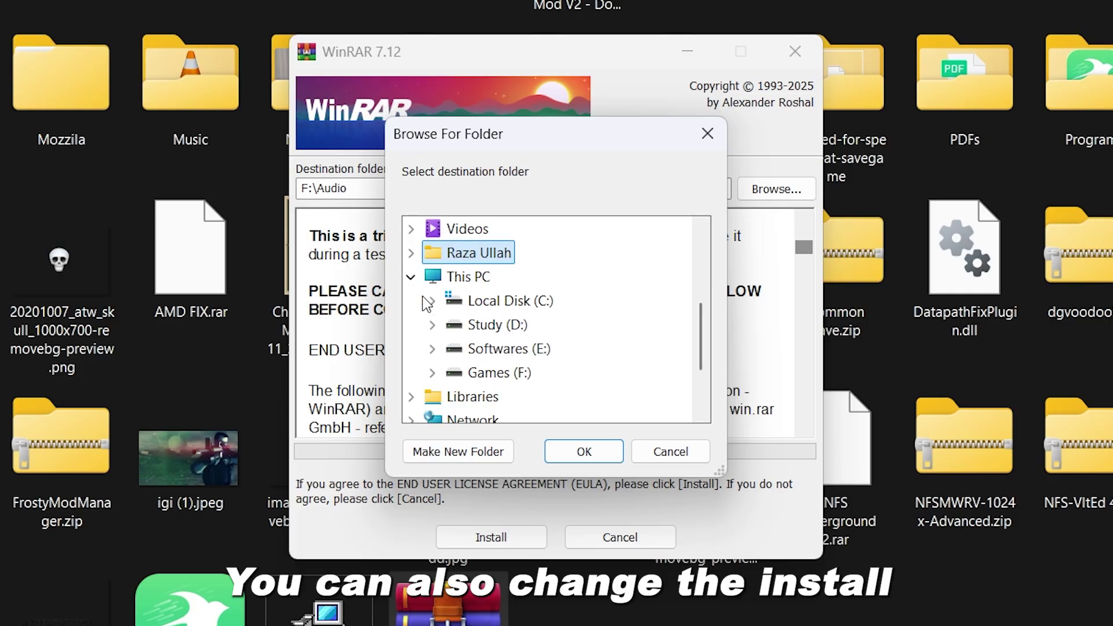
pyautogui.click(432, 372)
pyautogui.scroll(-6, 610, 335)
pyautogui.click(507, 417)
pyautogui.click(585, 453)
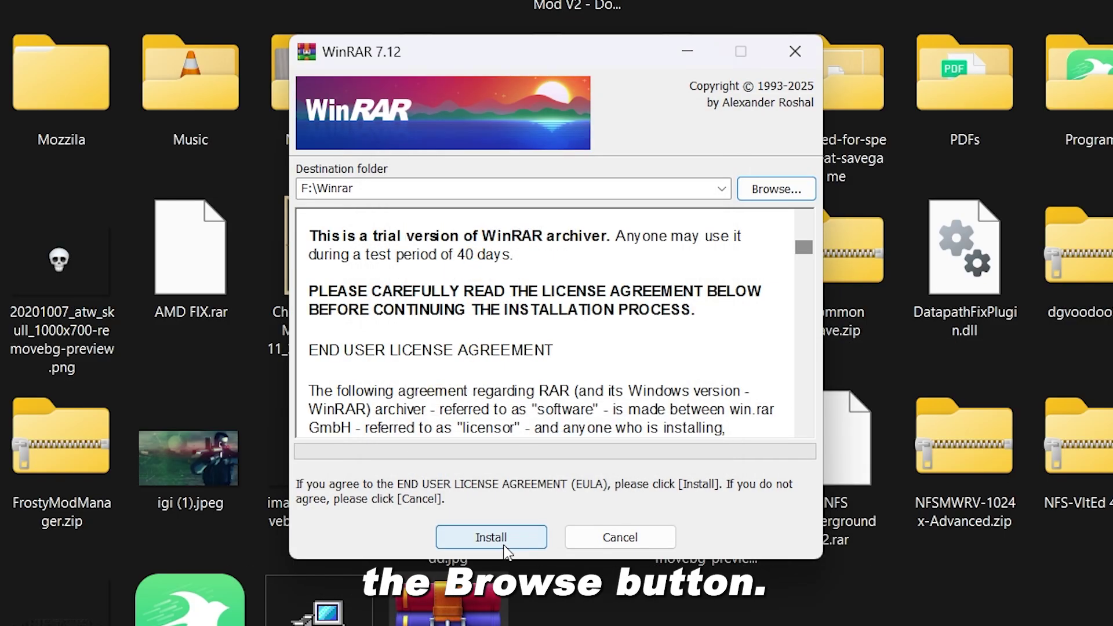
pyautogui.click(491, 537)
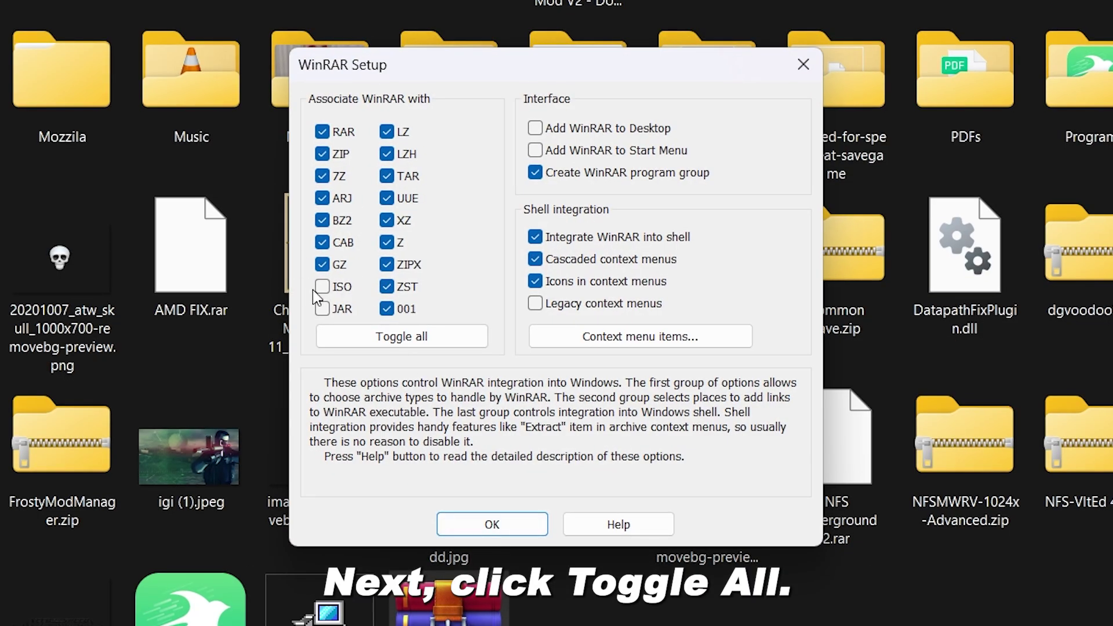
# Associate WinRAR with every archive type, confirm the setup options, and close the installer.
pyautogui.click(396, 338)
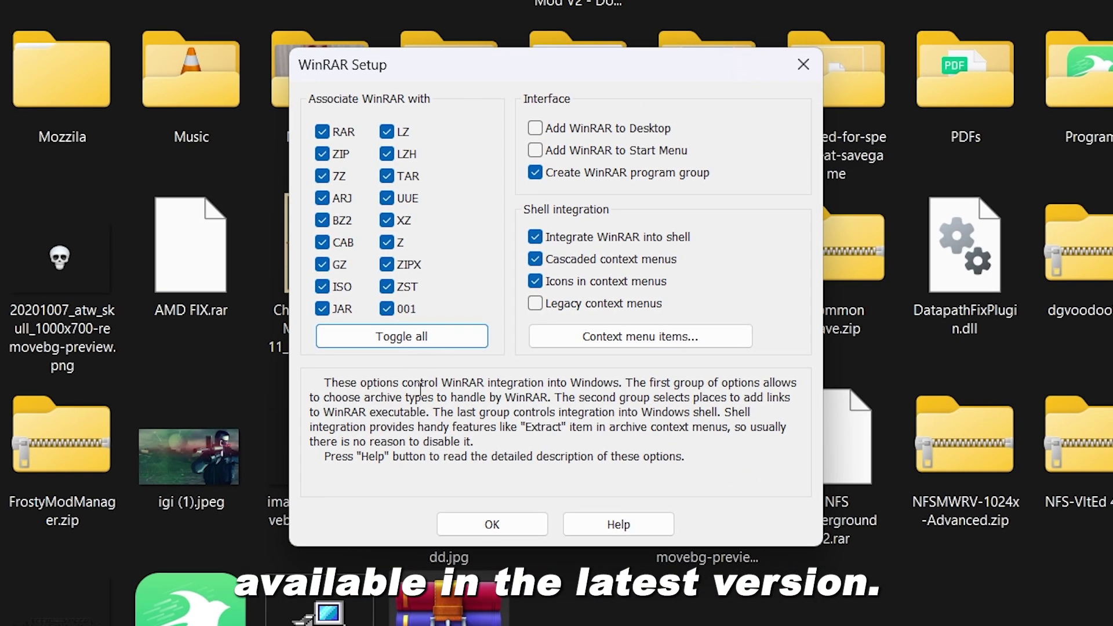
pyautogui.click(474, 524)
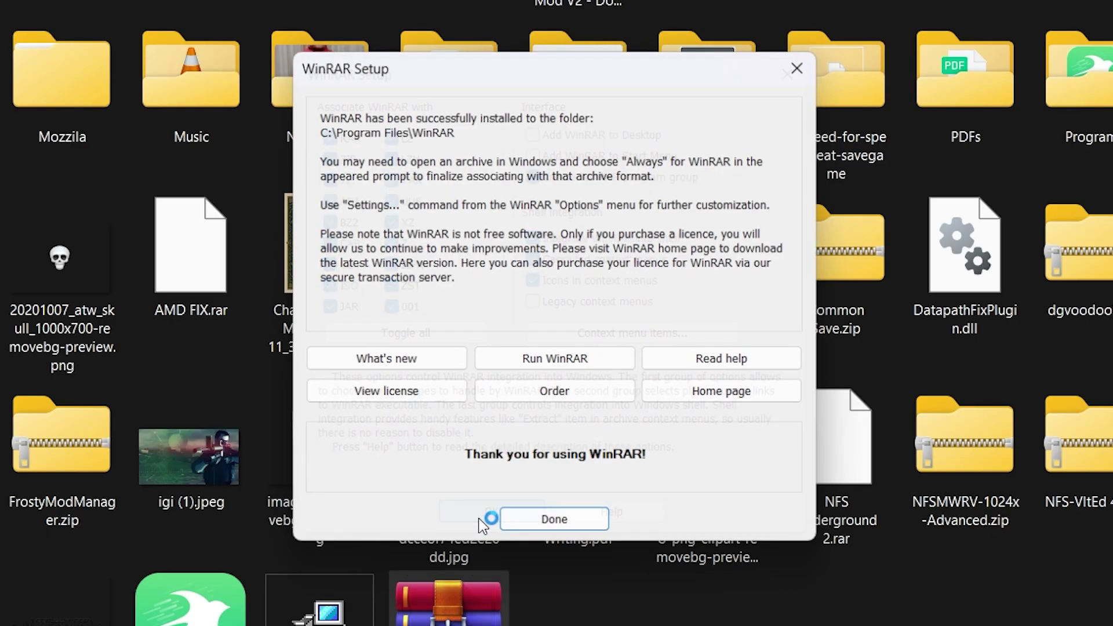
pyautogui.click(518, 518)
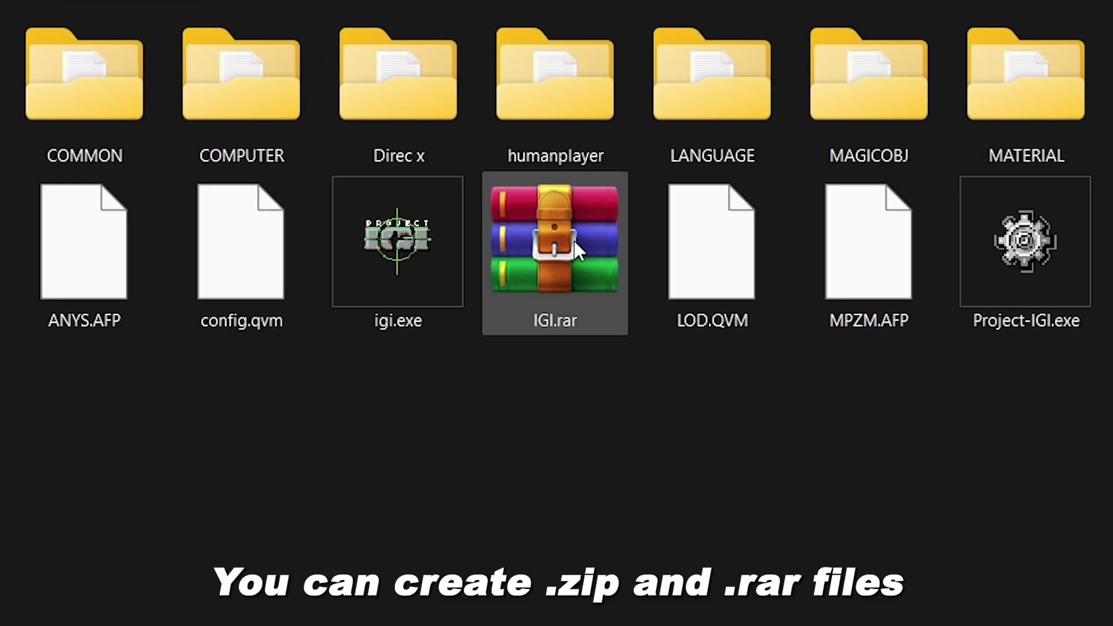
# Select every folder and file inside the IGI game folder.
pyautogui.moveTo(574, 241)
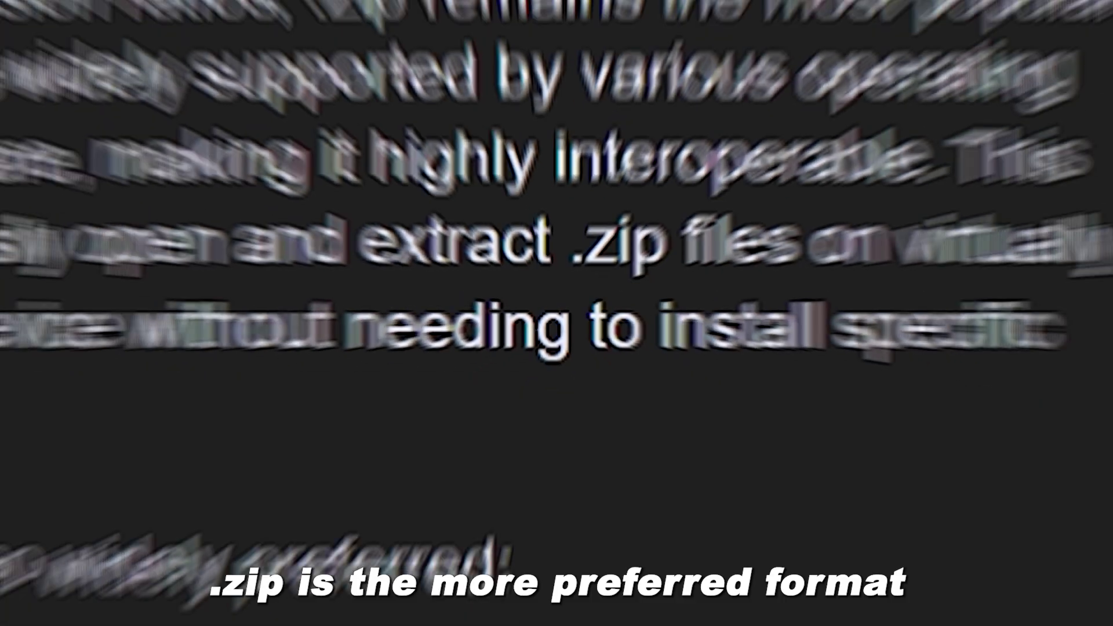
pyautogui.moveTo(54, 126); pyautogui.dragTo(775, 355)
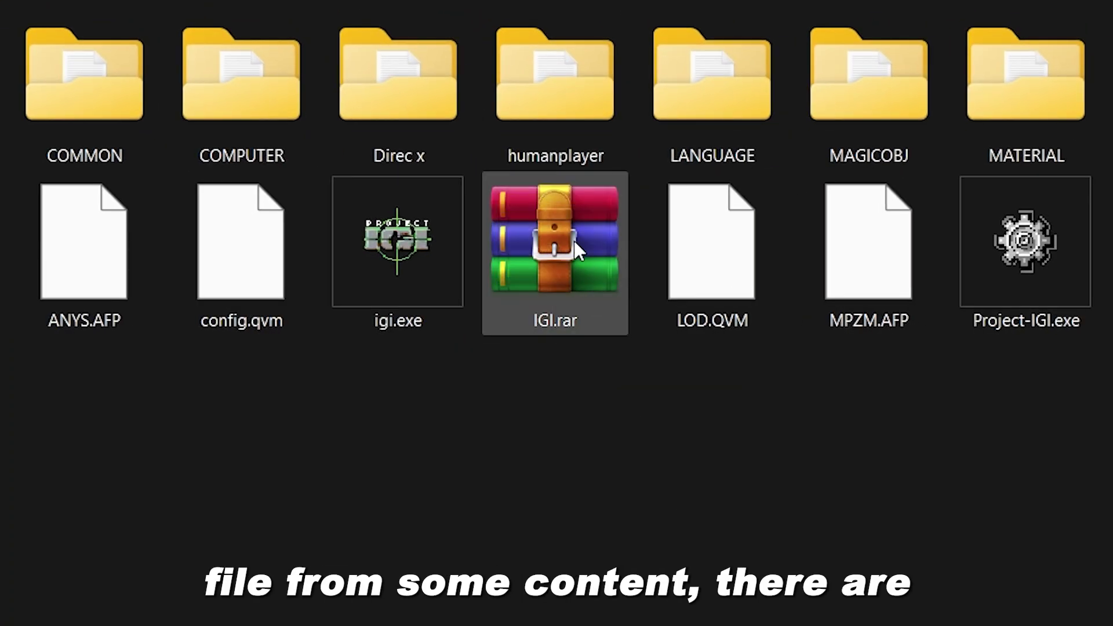
pyautogui.moveTo(574, 241)
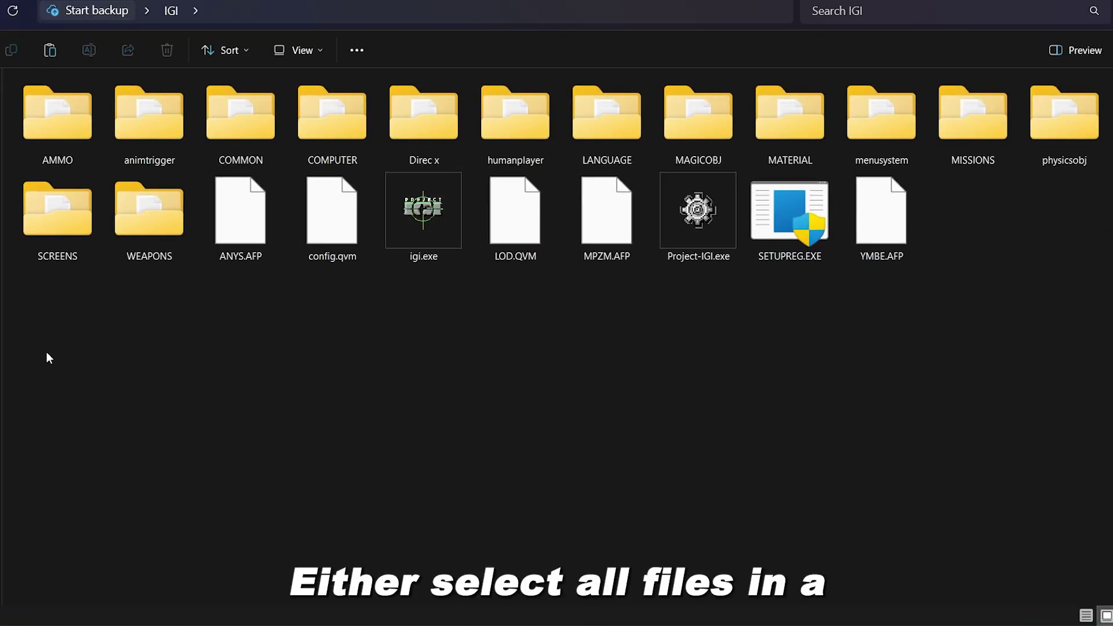
pyautogui.moveTo(46, 353); pyautogui.dragTo(1104, 74)
# Pack the selected game files into IGI.rar using WinRAR's Add to "IGI.rar".
pyautogui.rightClick(729, 141)
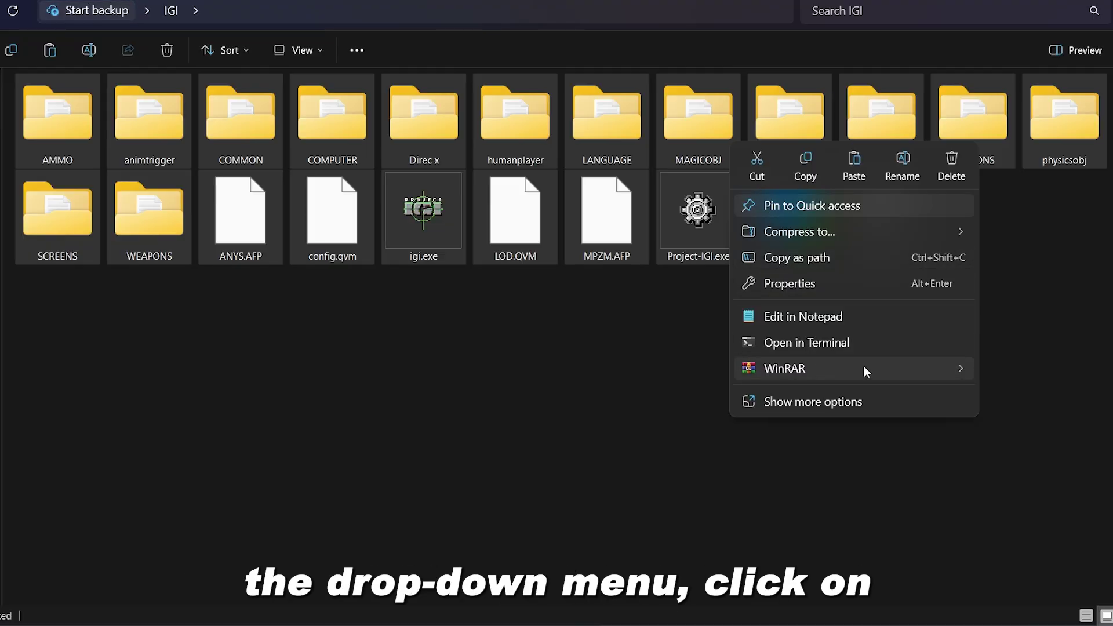
pyautogui.moveTo(931, 366)
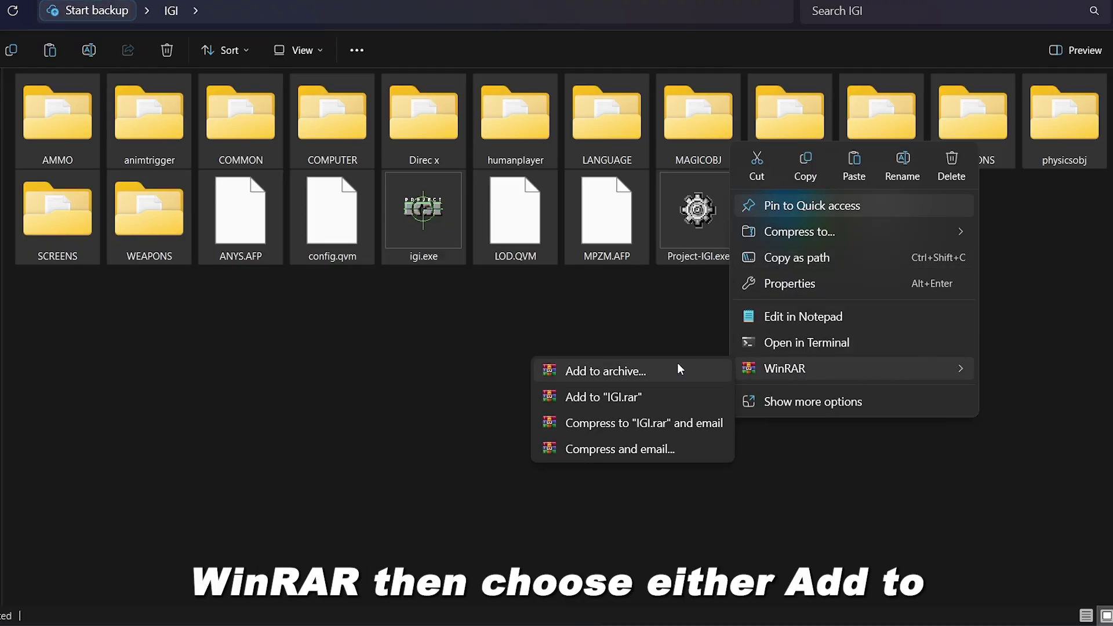
pyautogui.click(643, 394)
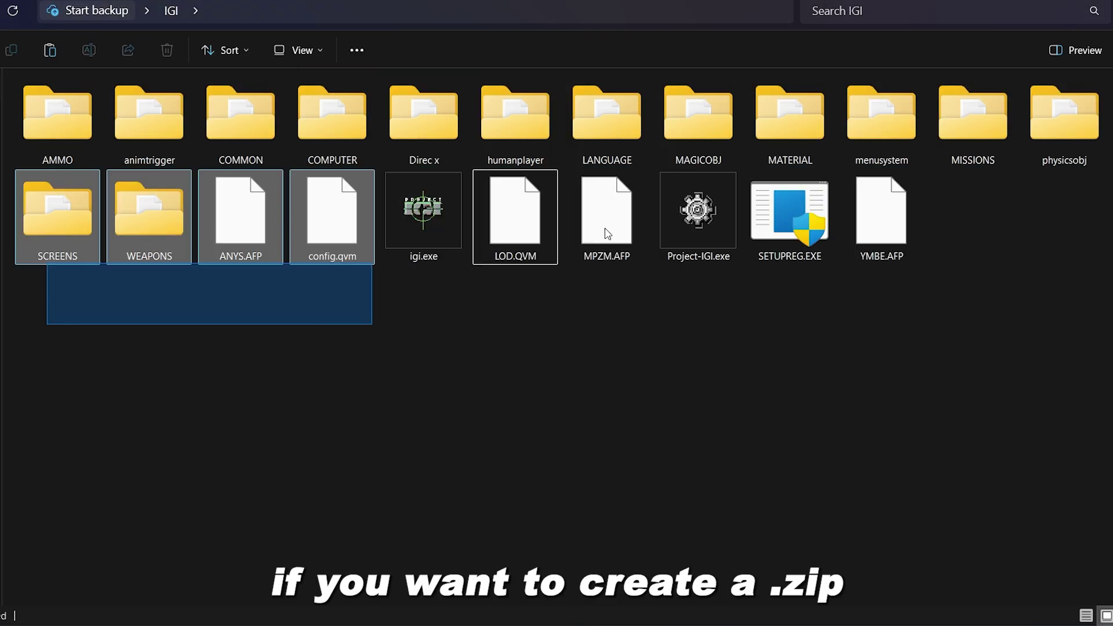
# Reselect the game files and bring up WinRAR's Add to archive settings.
pyautogui.click(572, 138)
pyautogui.rightClick(572, 138)
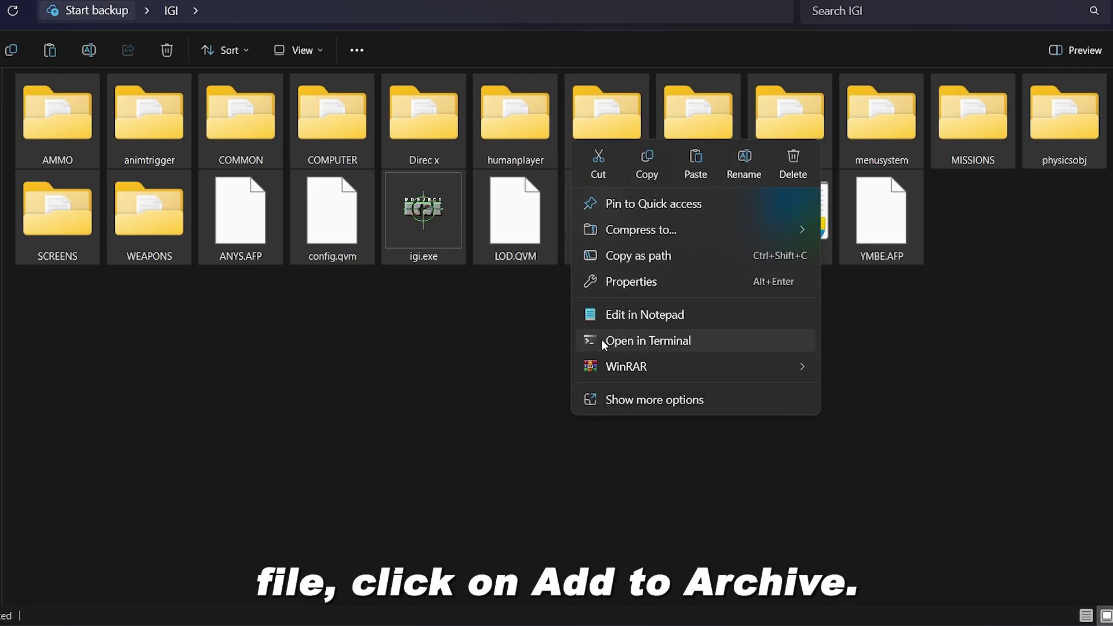
pyautogui.moveTo(596, 367)
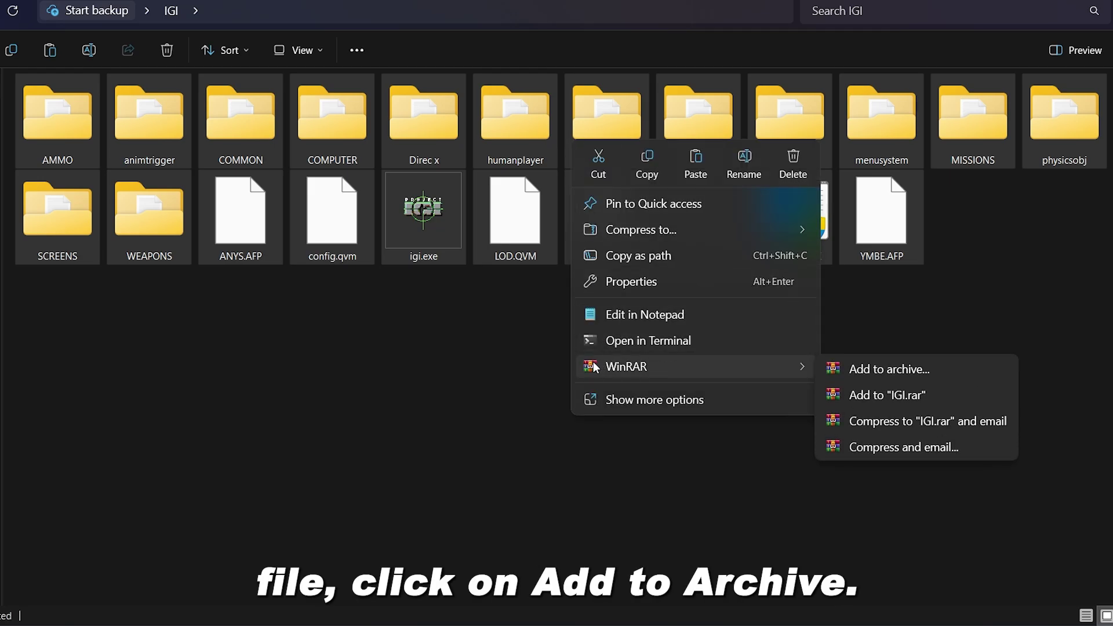
pyautogui.click(865, 369)
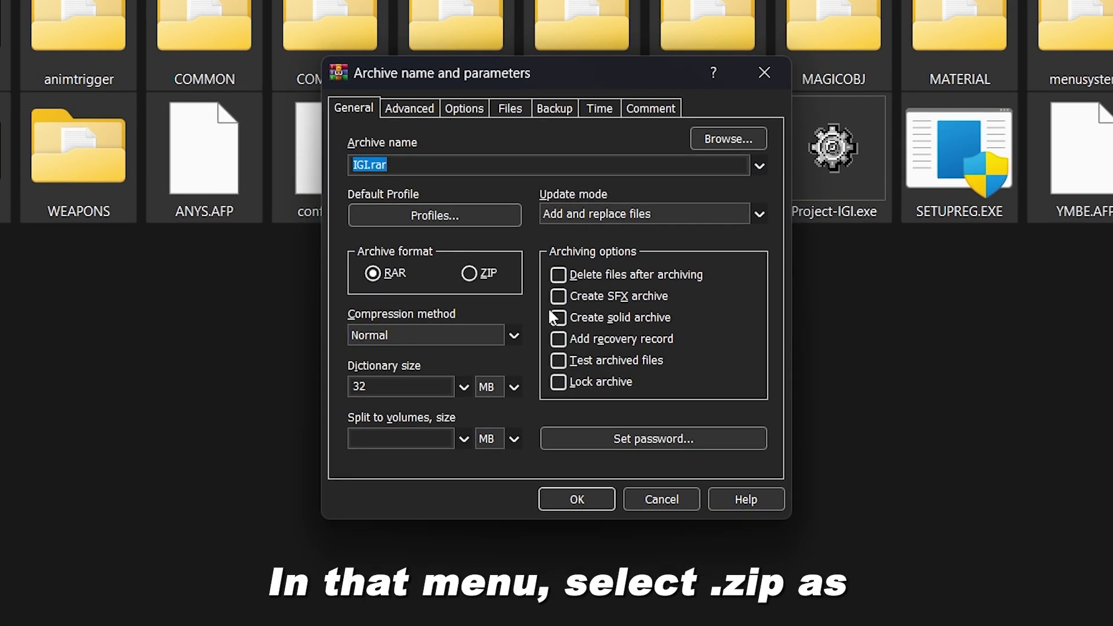
# Create IGI.zip in ZIP format, then select IGI.rar to check its 326 MB size.
pyautogui.click(469, 274)
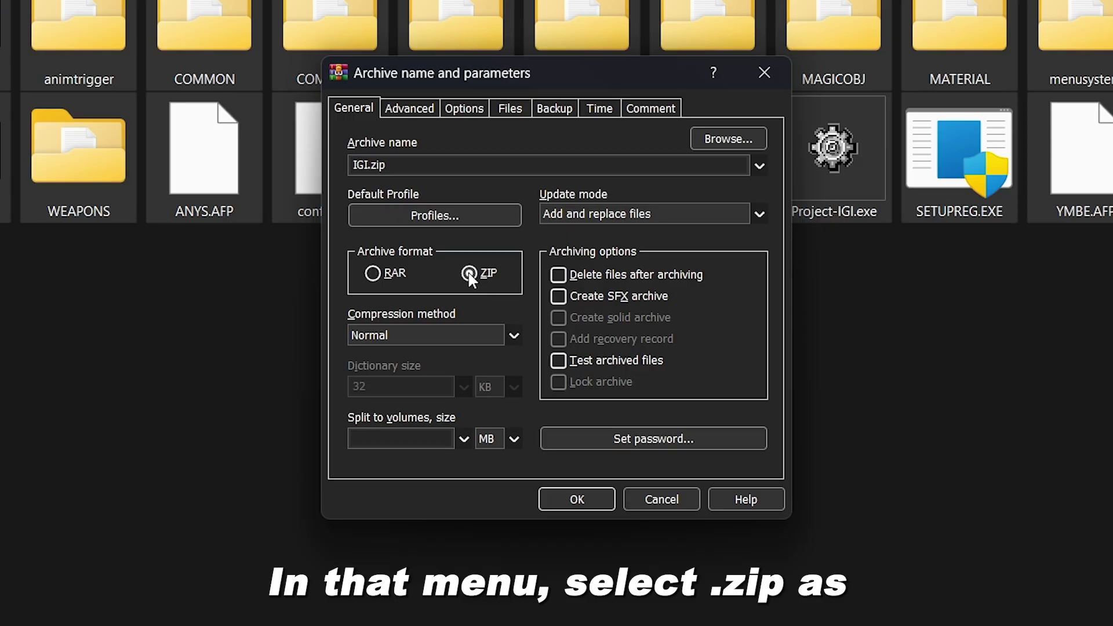
pyautogui.click(561, 490)
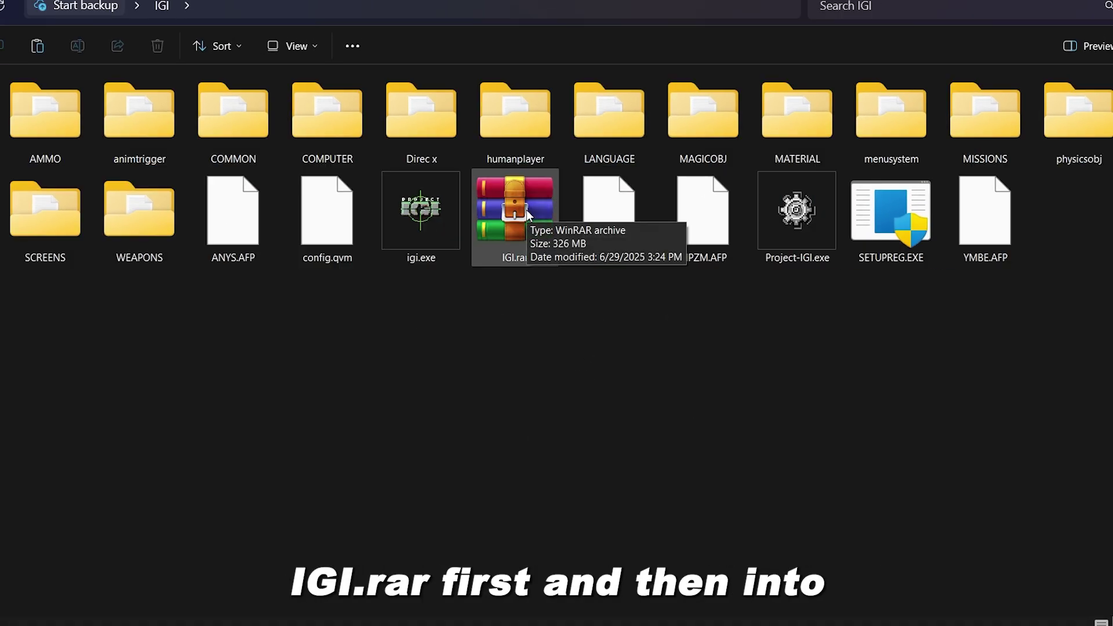
pyautogui.click(527, 232)
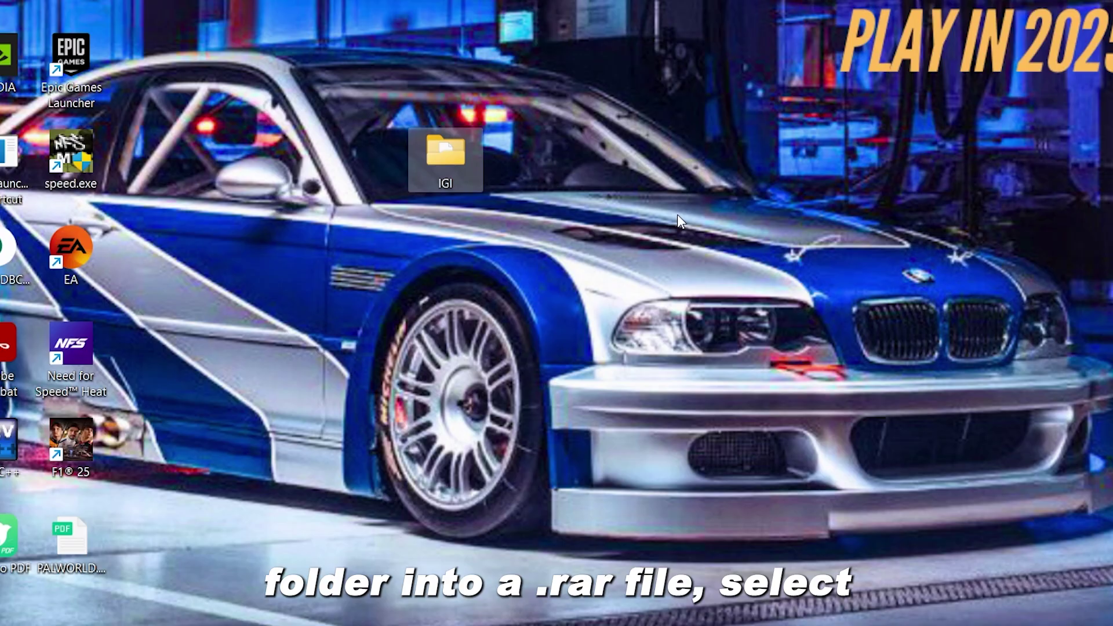
# Compress the whole IGI desktop folder into IGI.rar with WinRAR's Add to "IGI.rar".
pyautogui.rightClick(447, 163)
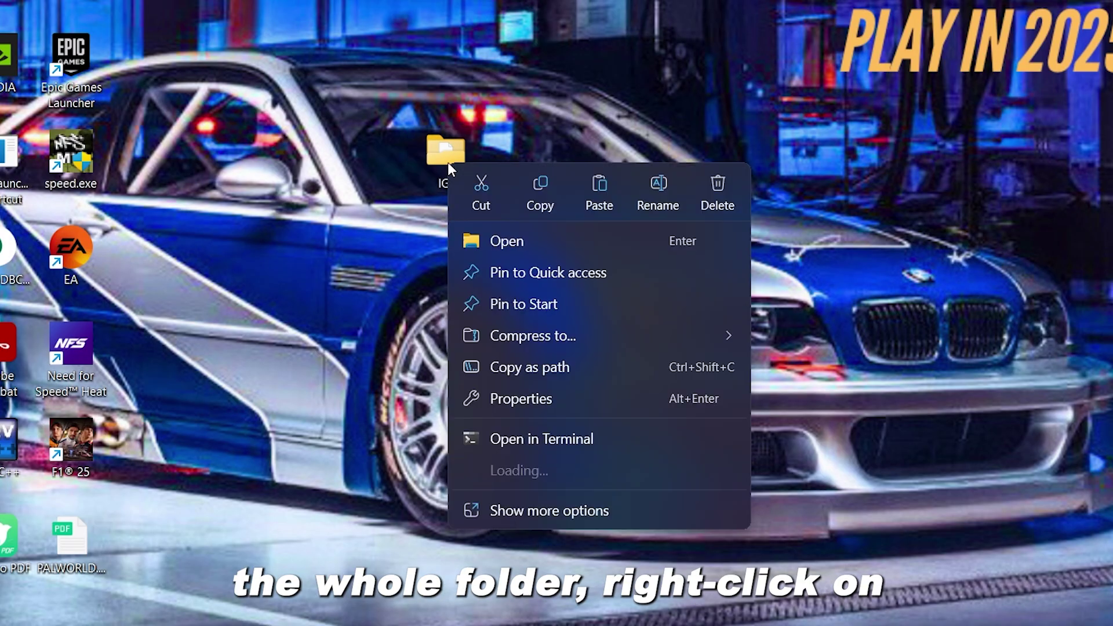
pyautogui.moveTo(596, 469)
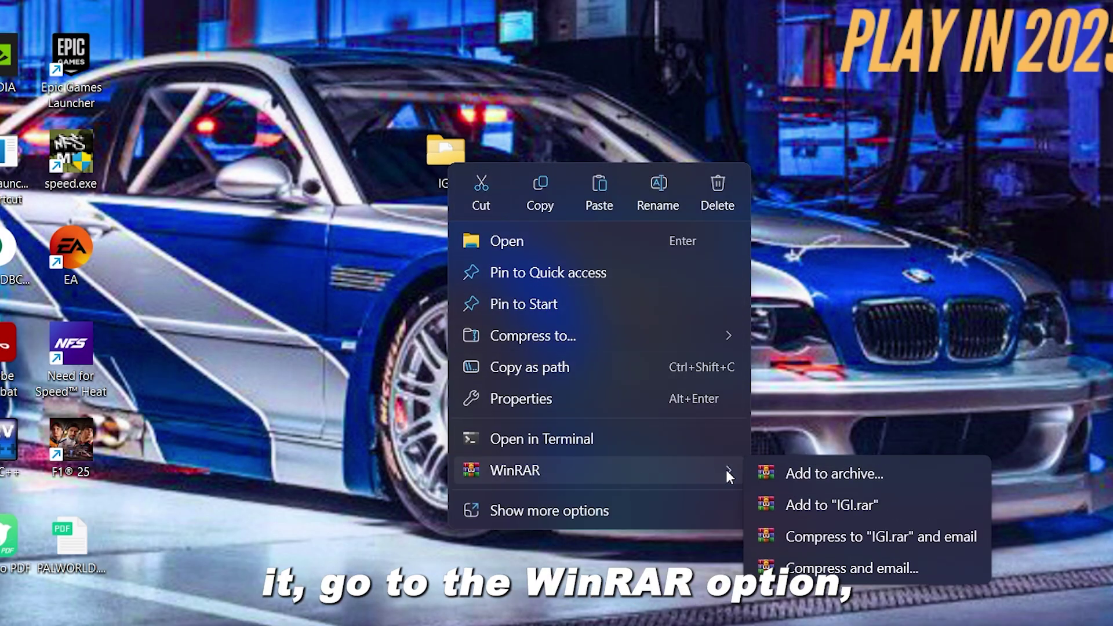
pyautogui.click(821, 498)
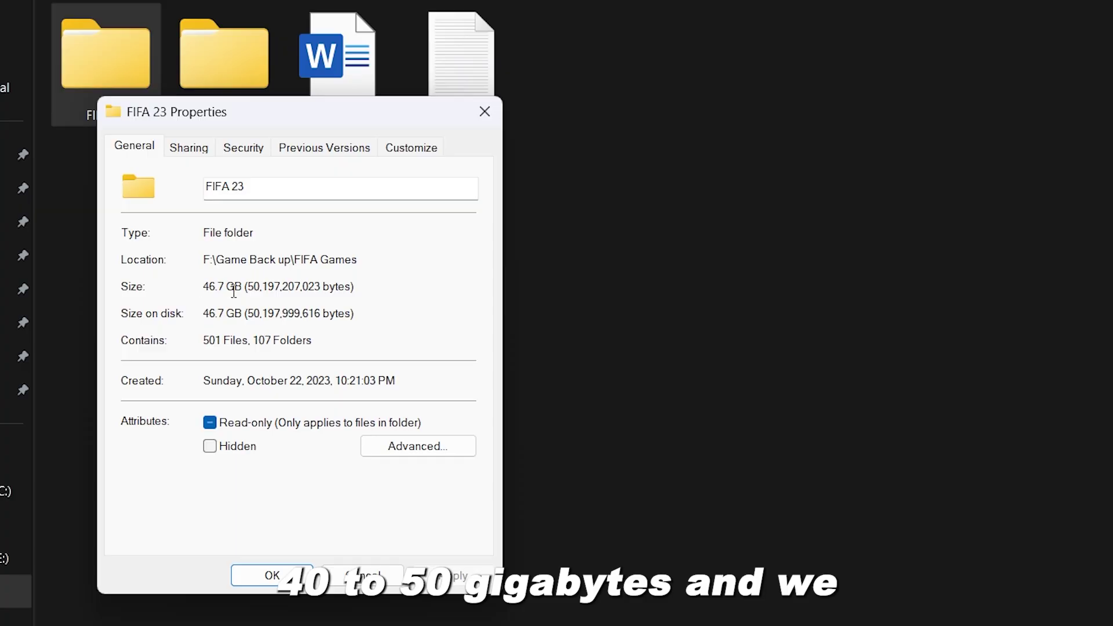
# Close the FIFA 23 Properties window and select the four IGI_BackUp split parts.
pyautogui.click(293, 571)
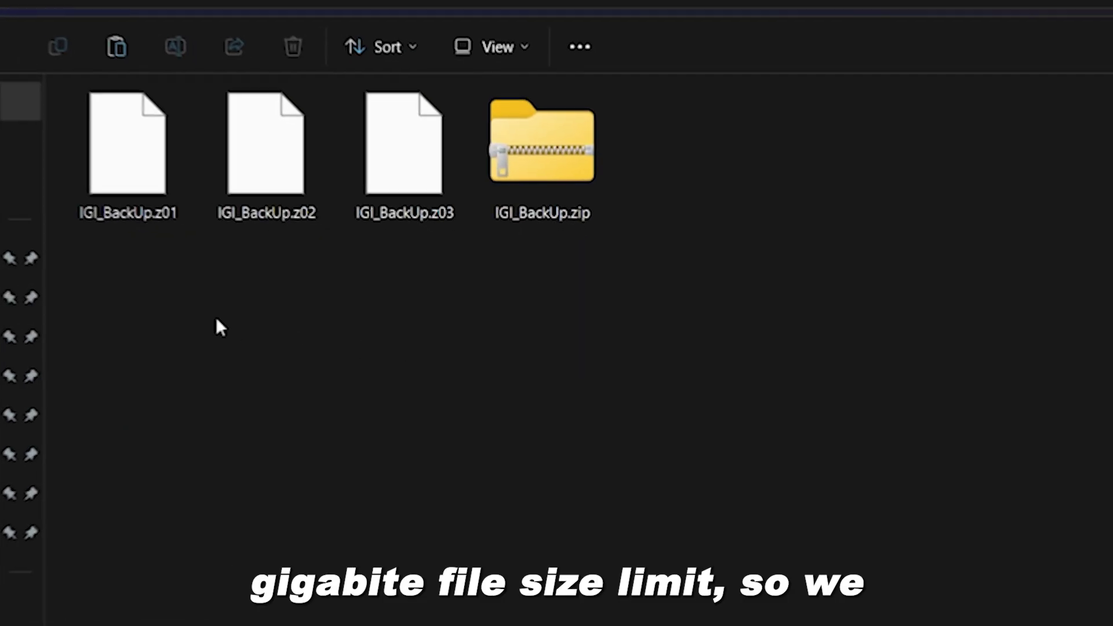
pyautogui.moveTo(80, 271); pyautogui.dragTo(823, 144)
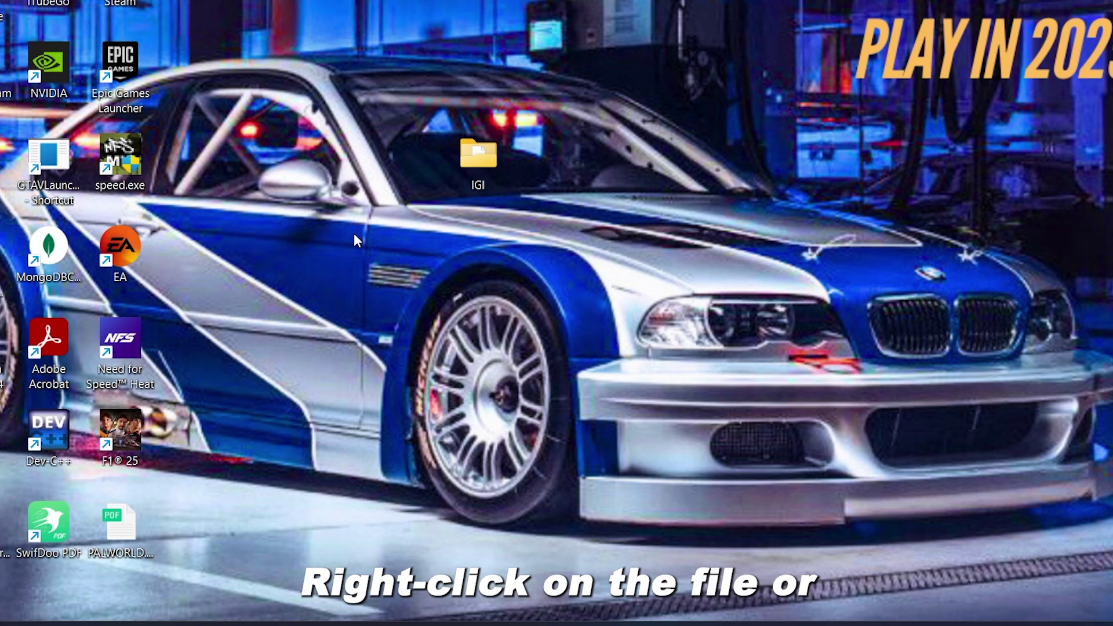
# Add the IGI folder to a ZIP archive named IGI_BackUp.zip.
pyautogui.rightClick(475, 149)
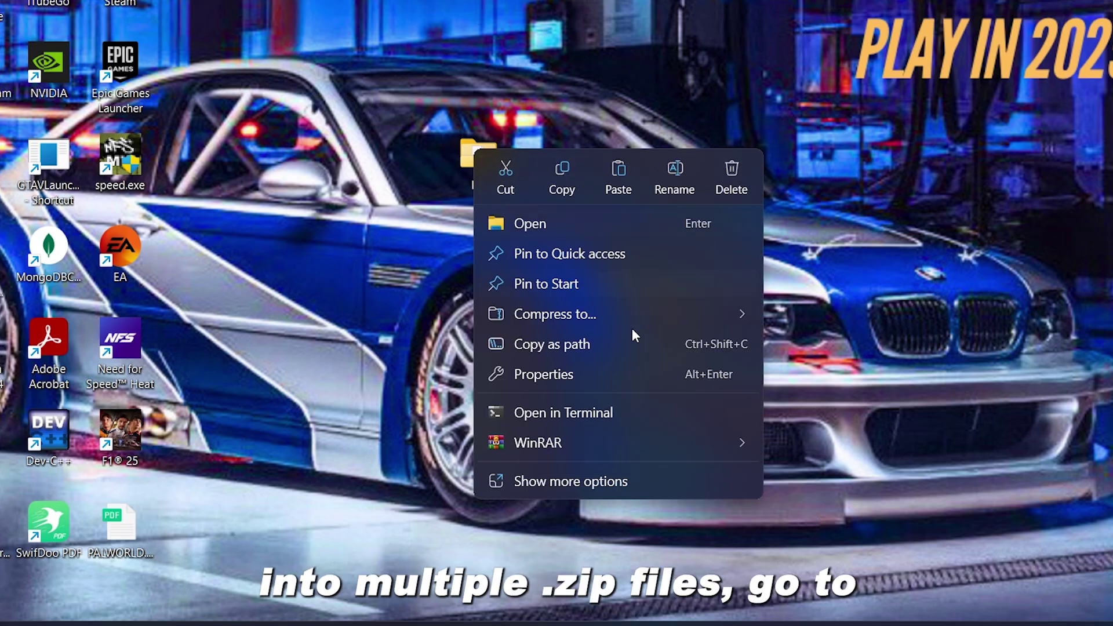
pyautogui.moveTo(708, 443)
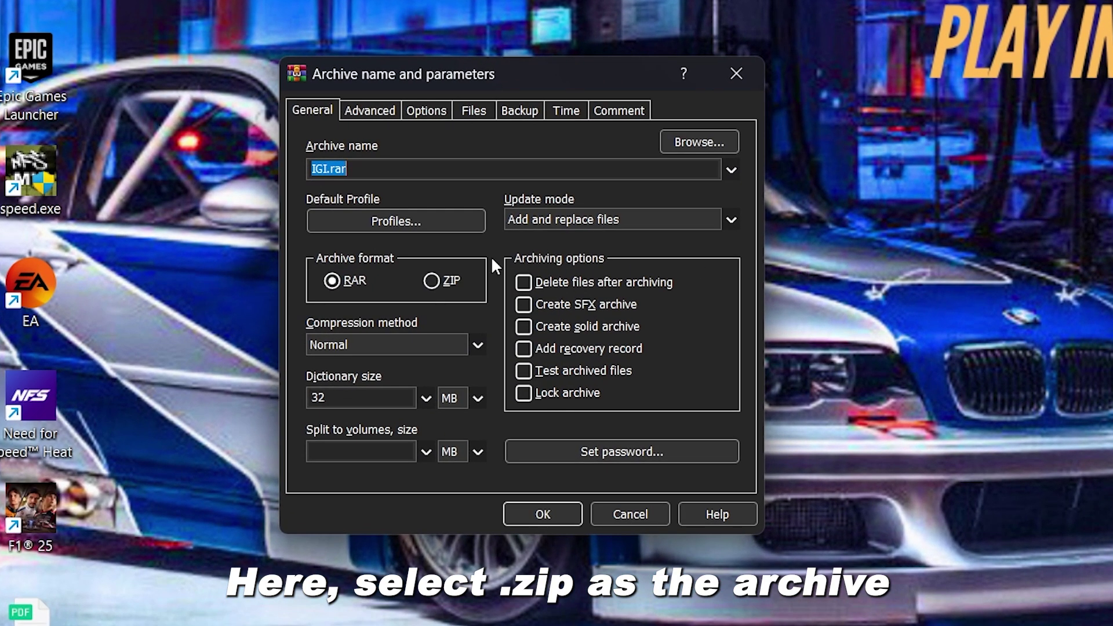
pyautogui.click(432, 282)
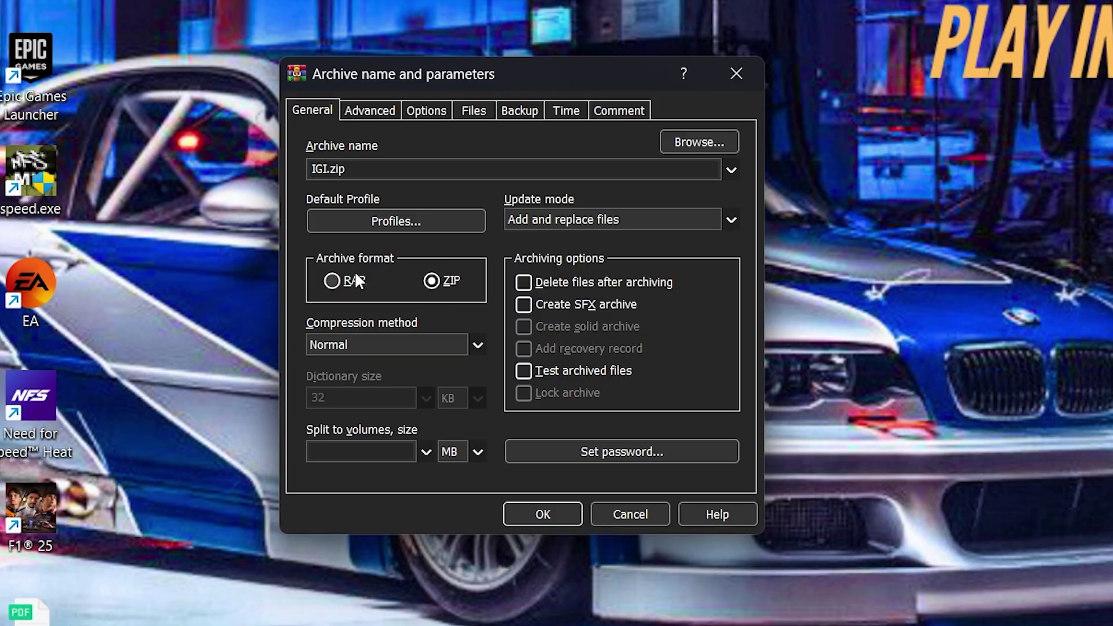
pyautogui.write('ckUp')
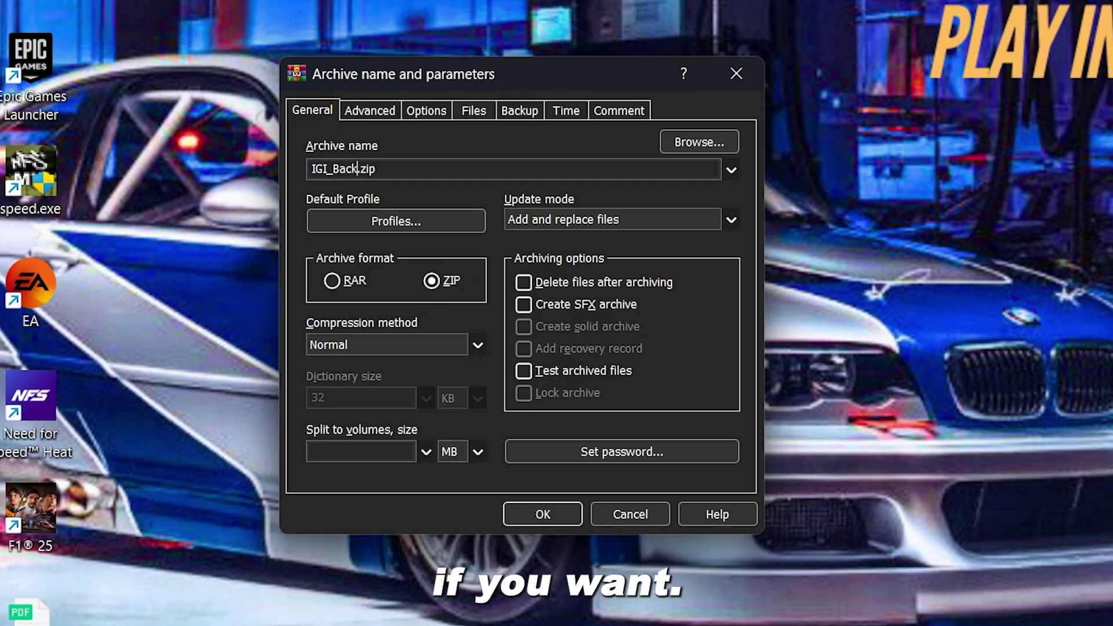
# Keep the original save location, split the archive into 100 MB volumes, and create it.
pyautogui.click(686, 142)
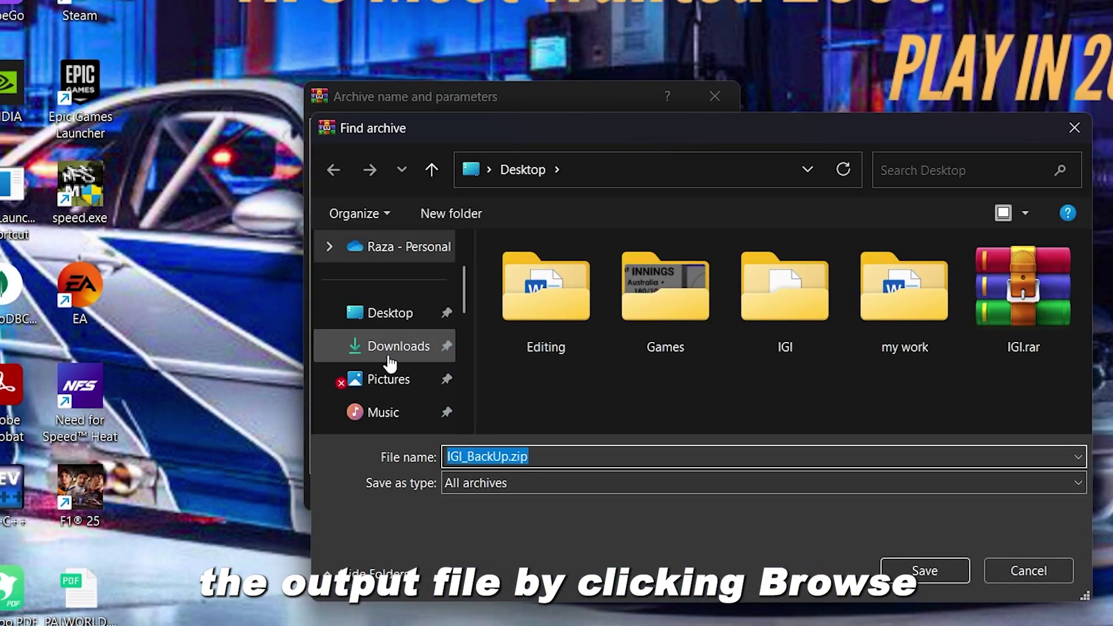
pyautogui.click(397, 349)
pyautogui.click(405, 314)
pyautogui.click(1045, 572)
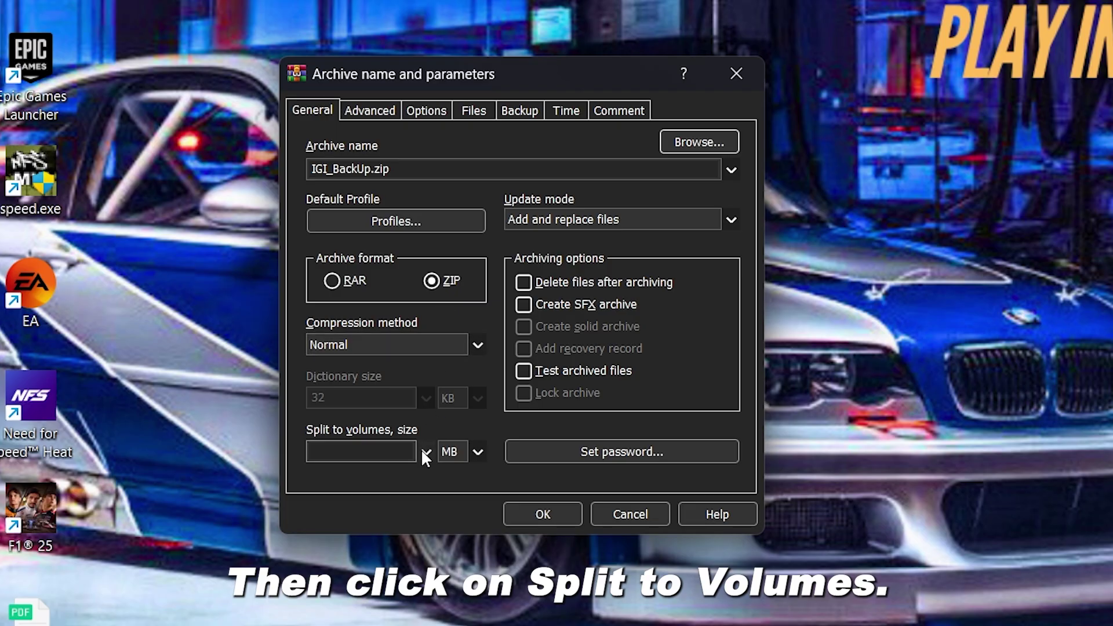
pyautogui.click(422, 450)
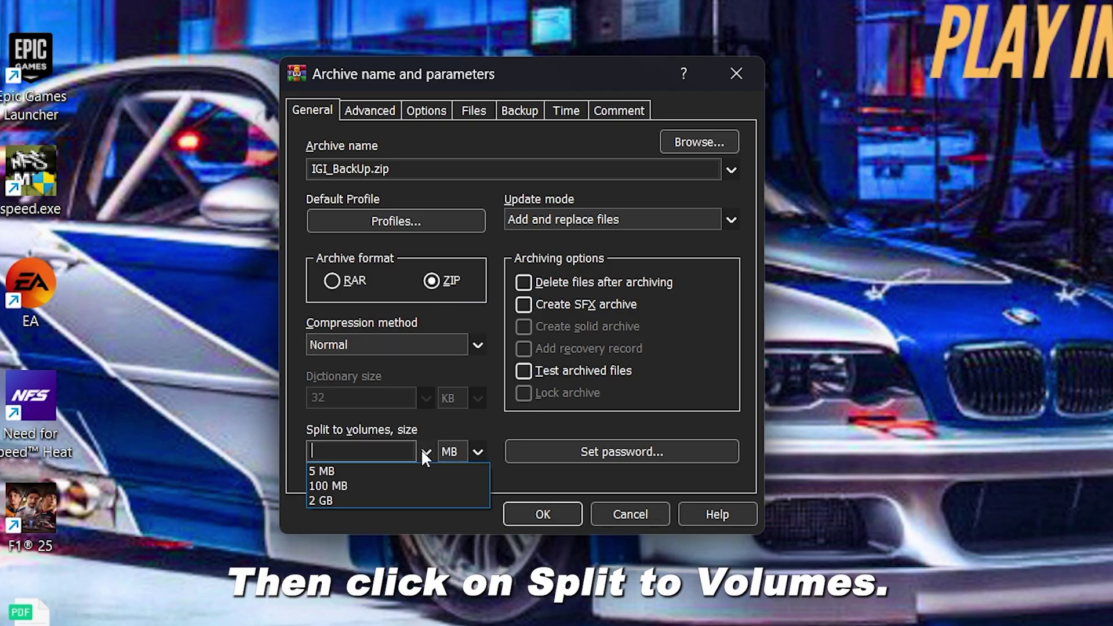
pyautogui.click(384, 481)
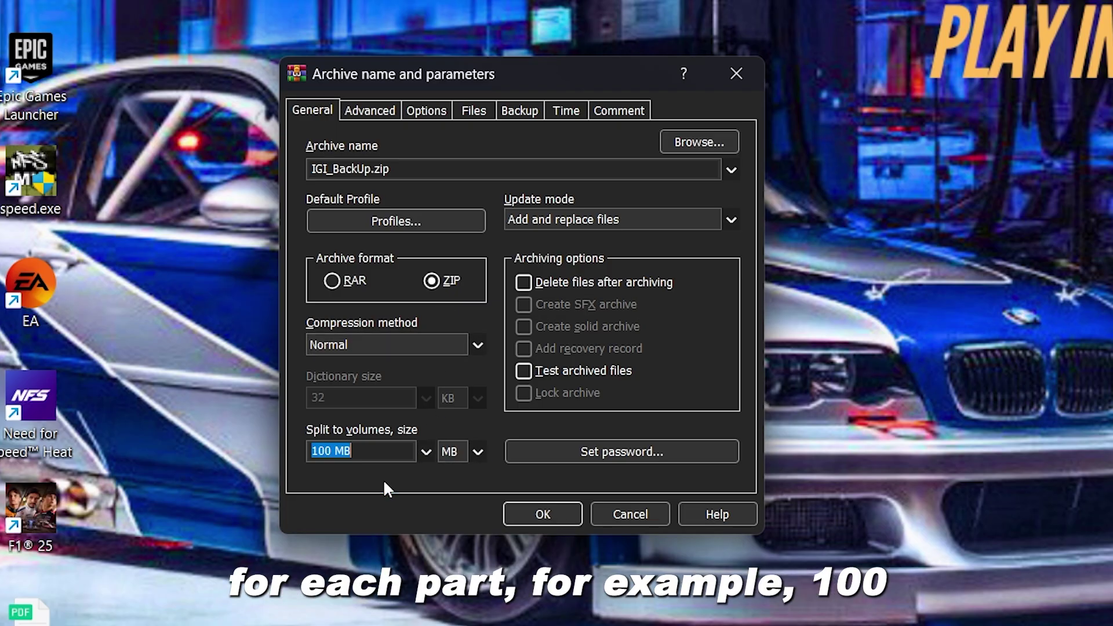
pyautogui.click(529, 511)
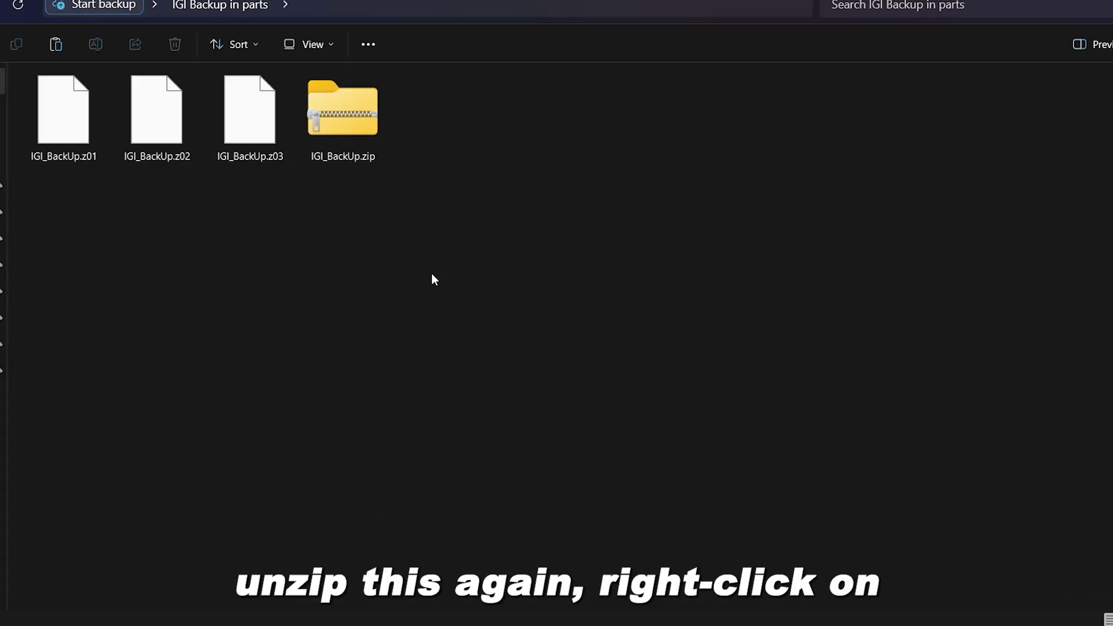
# Extract IGI_BackUp.zip with WinRAR into an IGI_BackUp folder.
pyautogui.rightClick(349, 145)
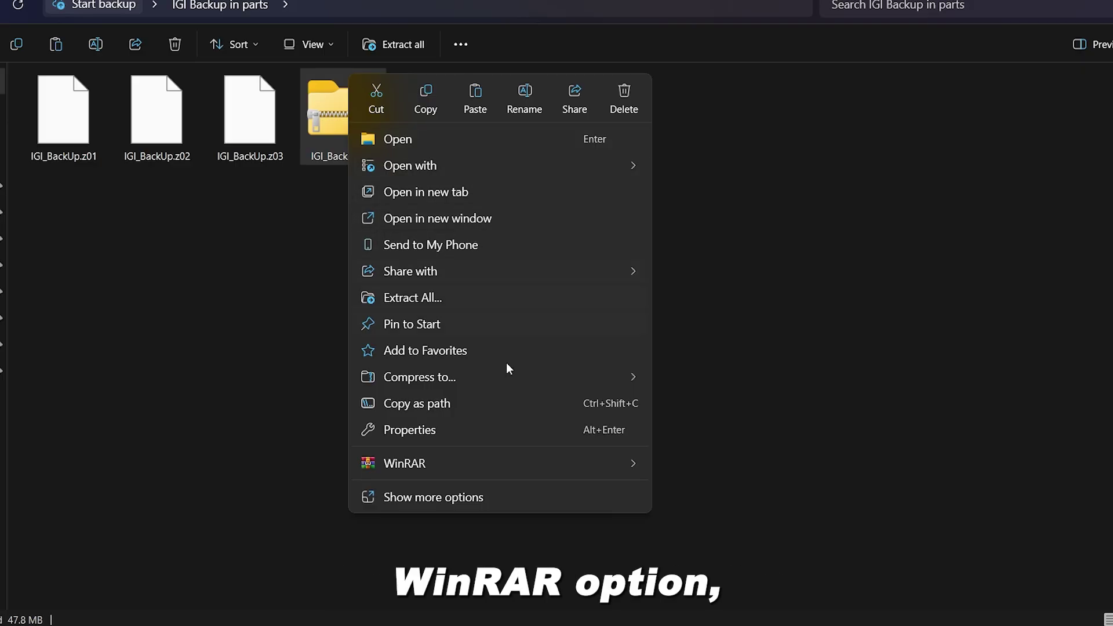
pyautogui.moveTo(605, 464)
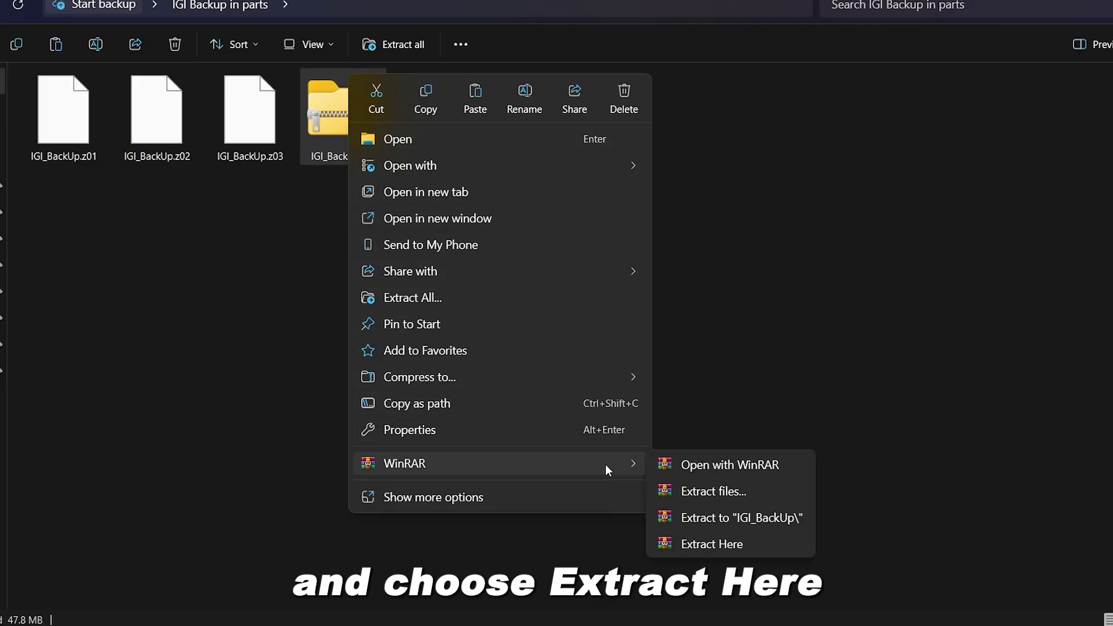
pyautogui.click(708, 519)
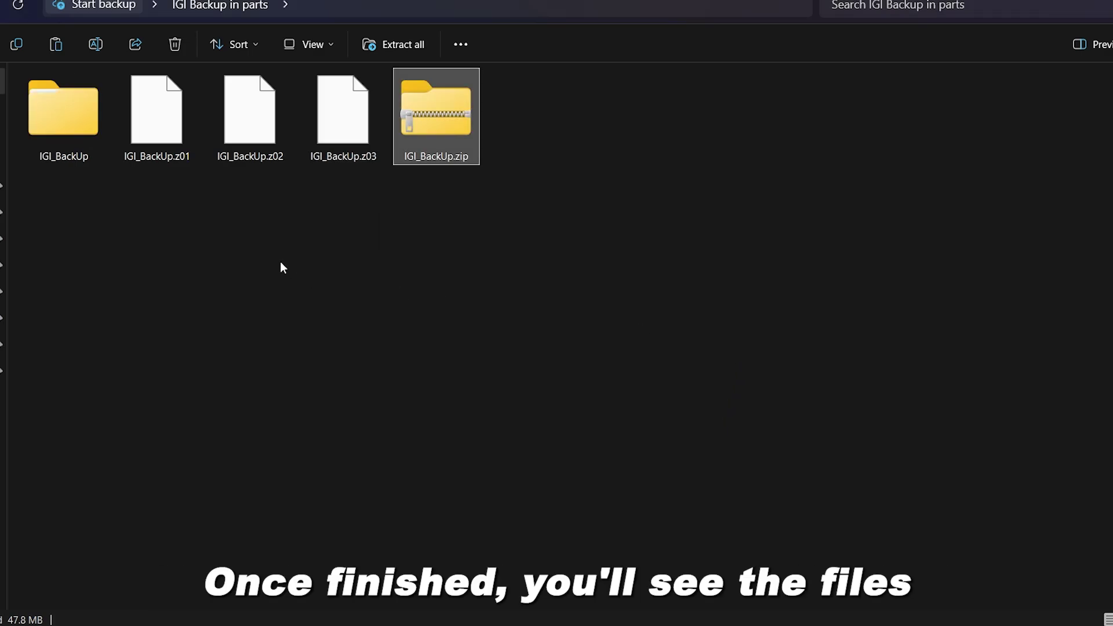
# Open the extracted IGI_BackUp folder and select the game files to check them.
pyautogui.click(63, 140)
pyautogui.doubleClick(63, 141)
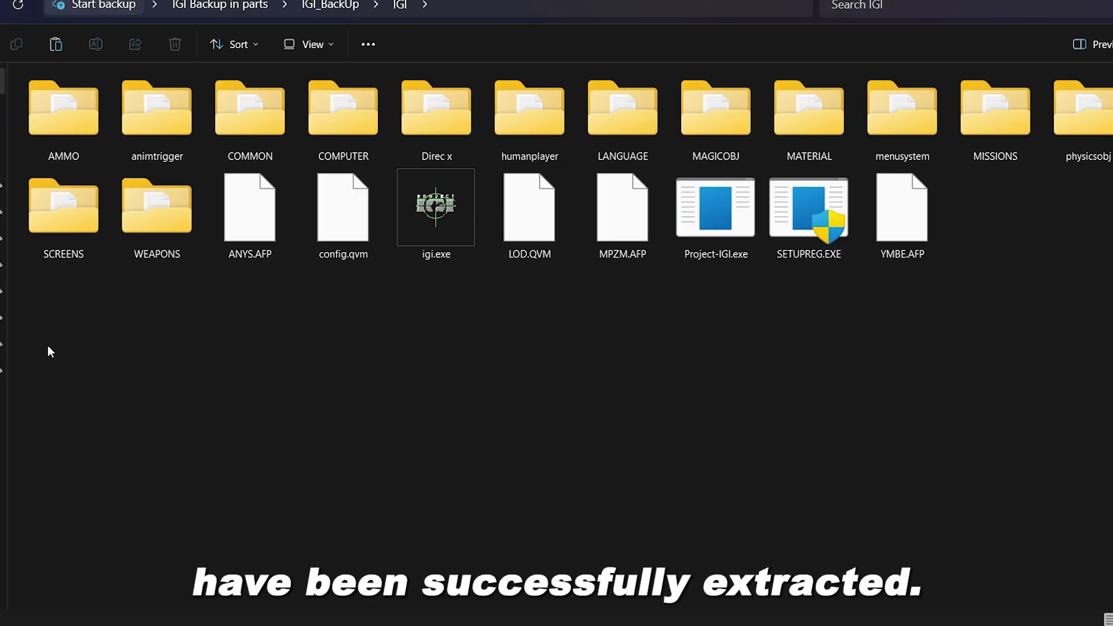
pyautogui.moveTo(46, 345); pyautogui.dragTo(1045, 130)
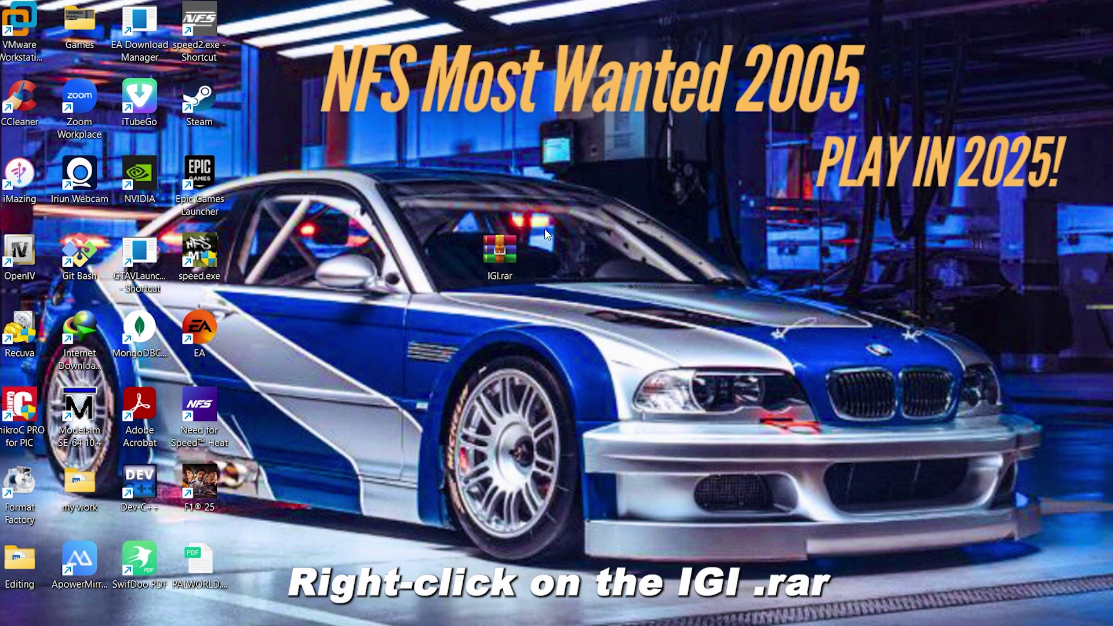
# Extract IGI.rar on the desktop with WinRAR Extract Here, then select the extracted files.
pyautogui.rightClick(499, 249)
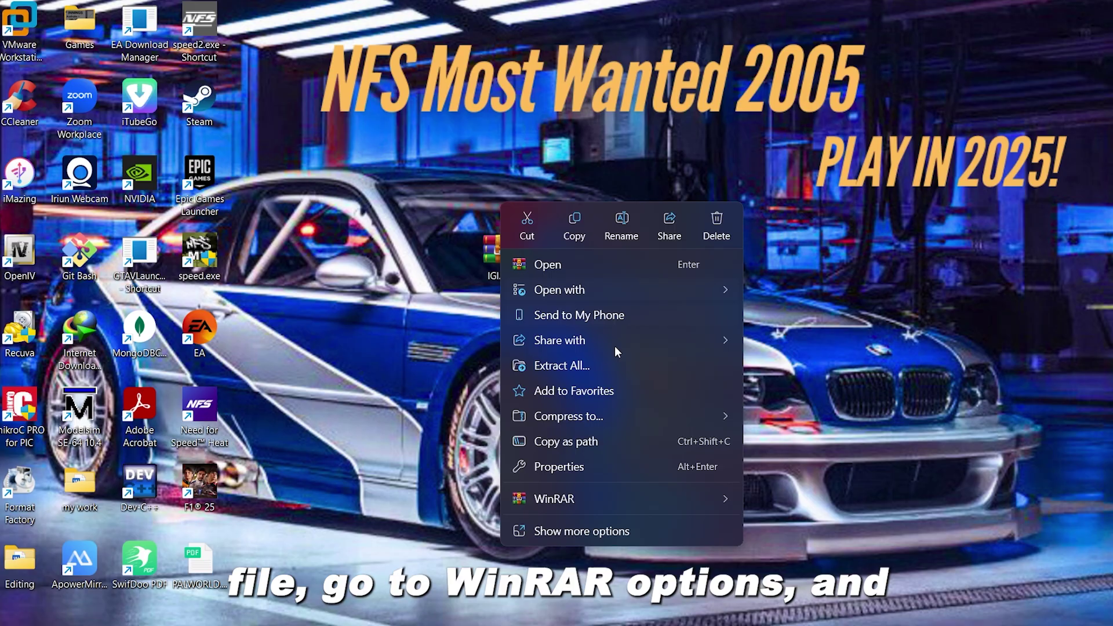
pyautogui.moveTo(663, 492)
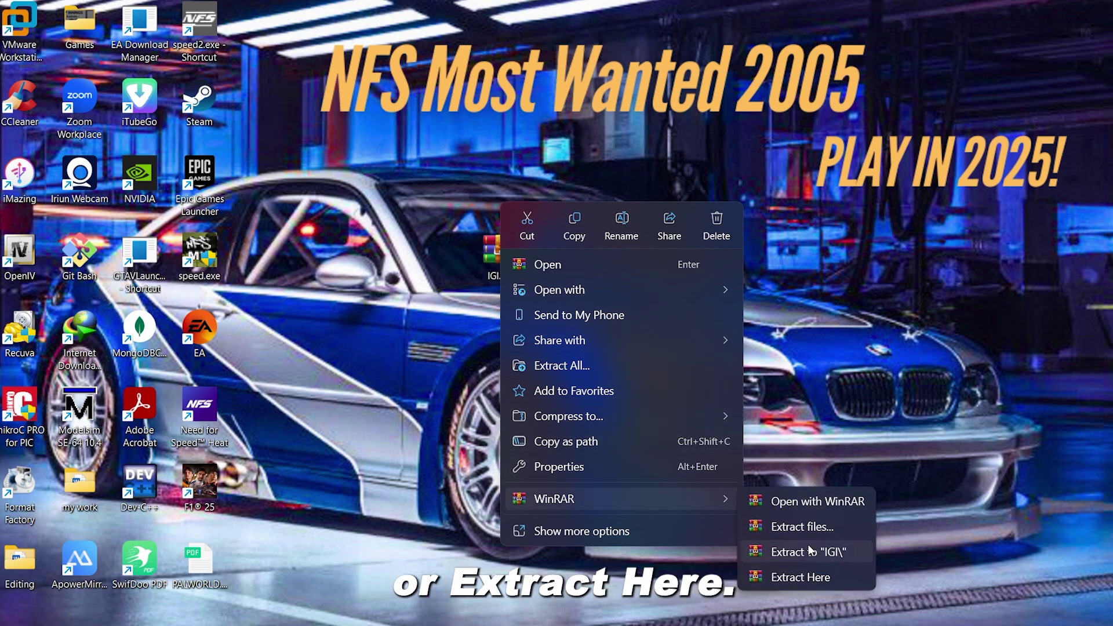
pyautogui.click(814, 579)
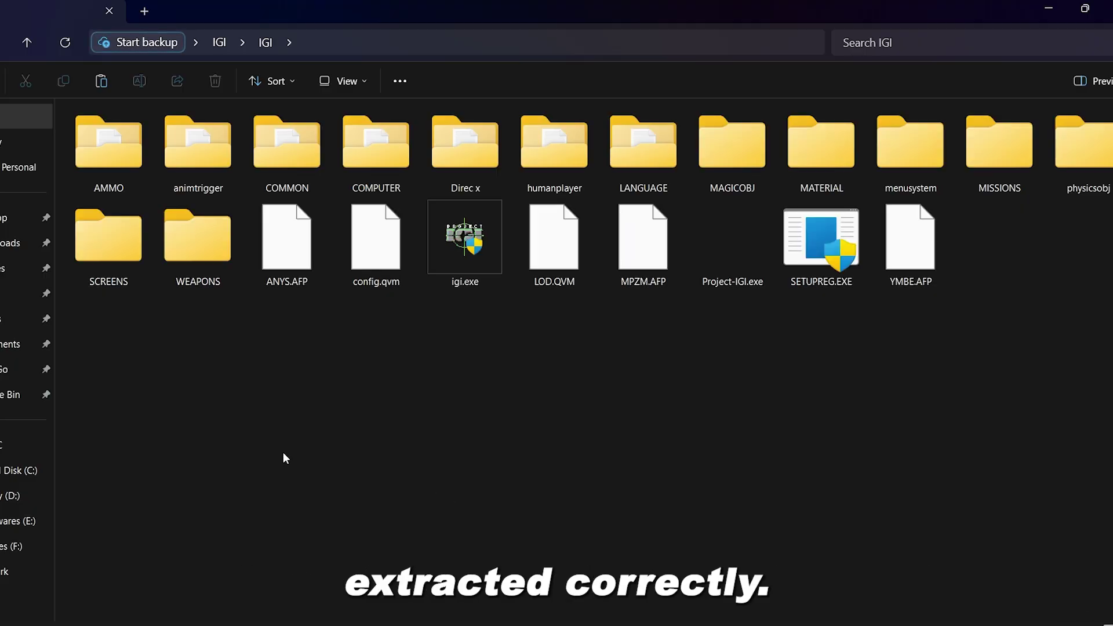
pyautogui.moveTo(105, 380); pyautogui.dragTo(1073, 112)
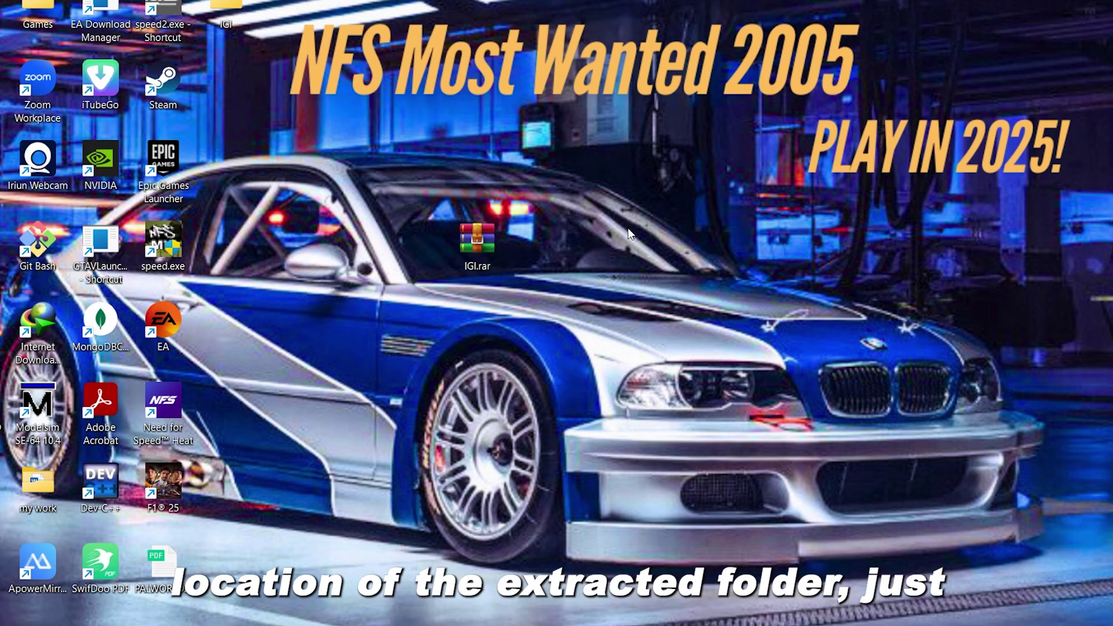
# Open IGI.rar in WinRAR, pick Local Disk (C:) as extraction destination, then cancel without extracting.
pyautogui.doubleClick(468, 232)
pyautogui.moveTo(383, 74); pyautogui.dragTo(509, 75)
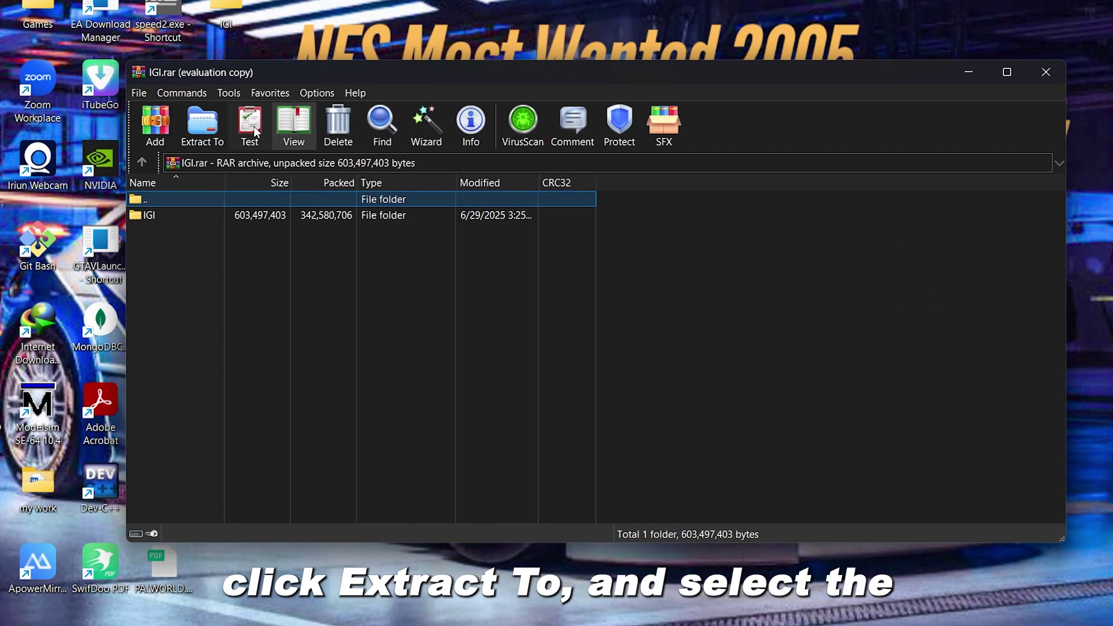
pyautogui.click(209, 138)
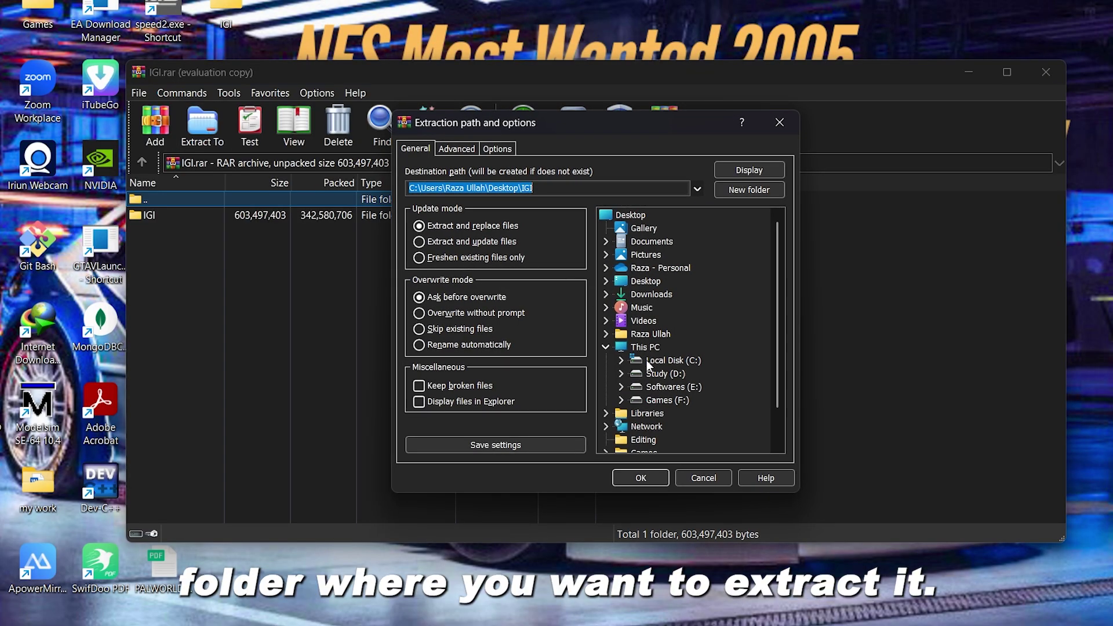
pyautogui.click(659, 361)
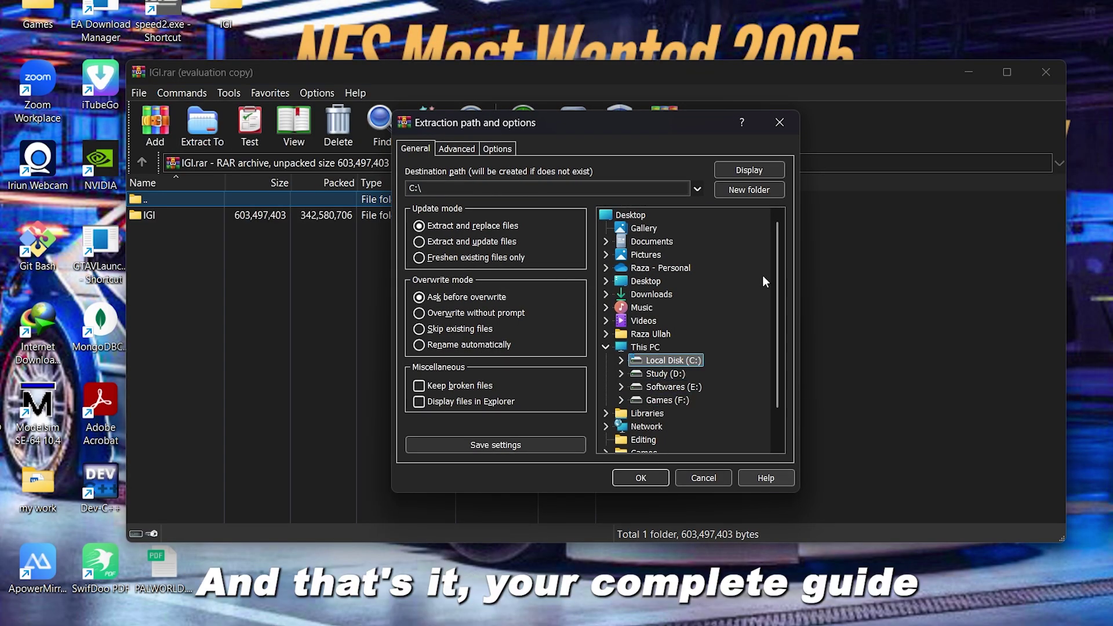
pyautogui.click(785, 120)
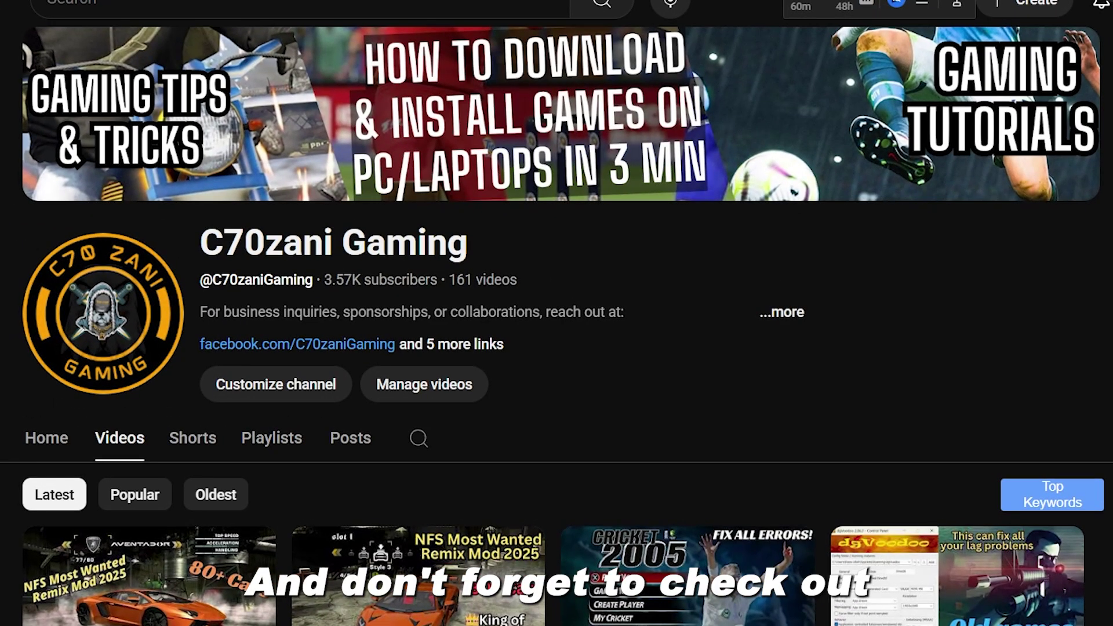
# Scroll down through the channel's game tutorial videos.
pyautogui.scroll(-7, 557, 325)
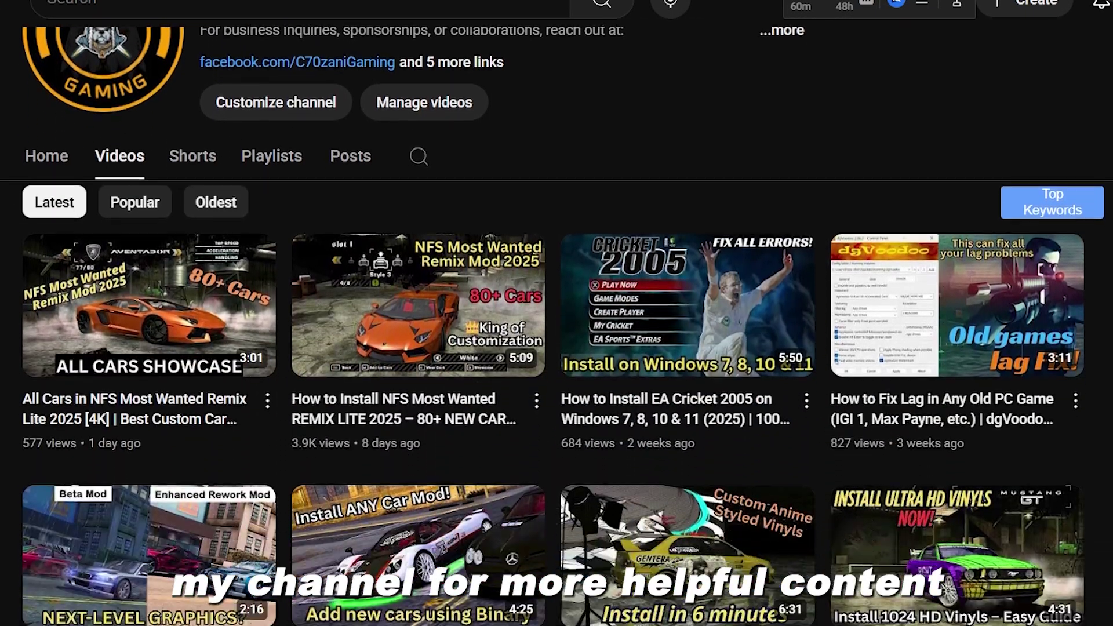
pyautogui.scroll(-16, 553, 351)
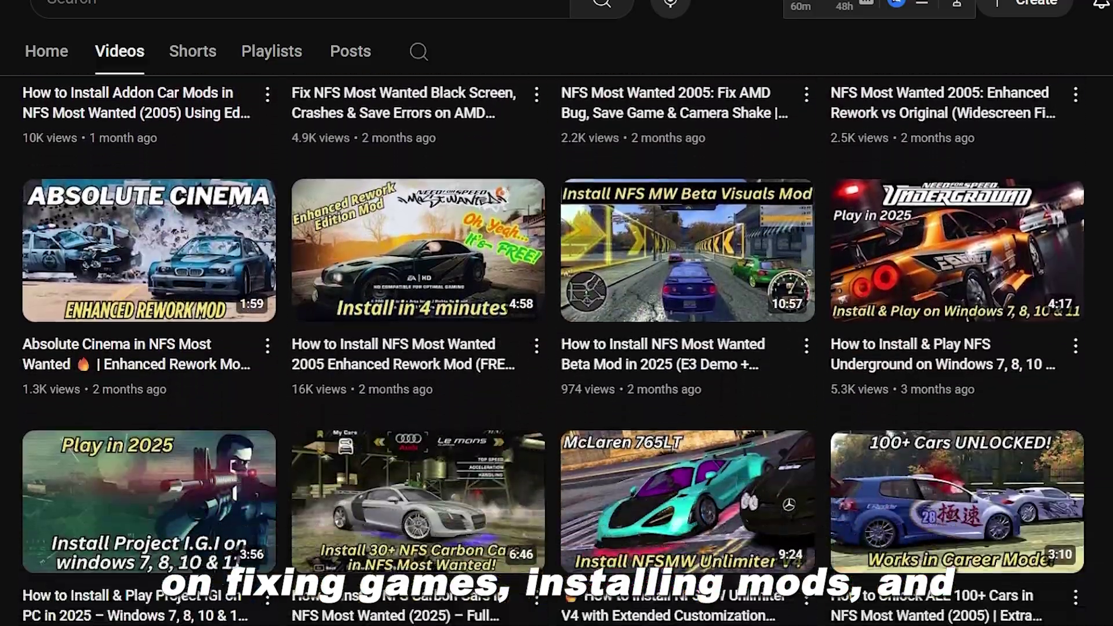
pyautogui.scroll(-18, 553, 350)
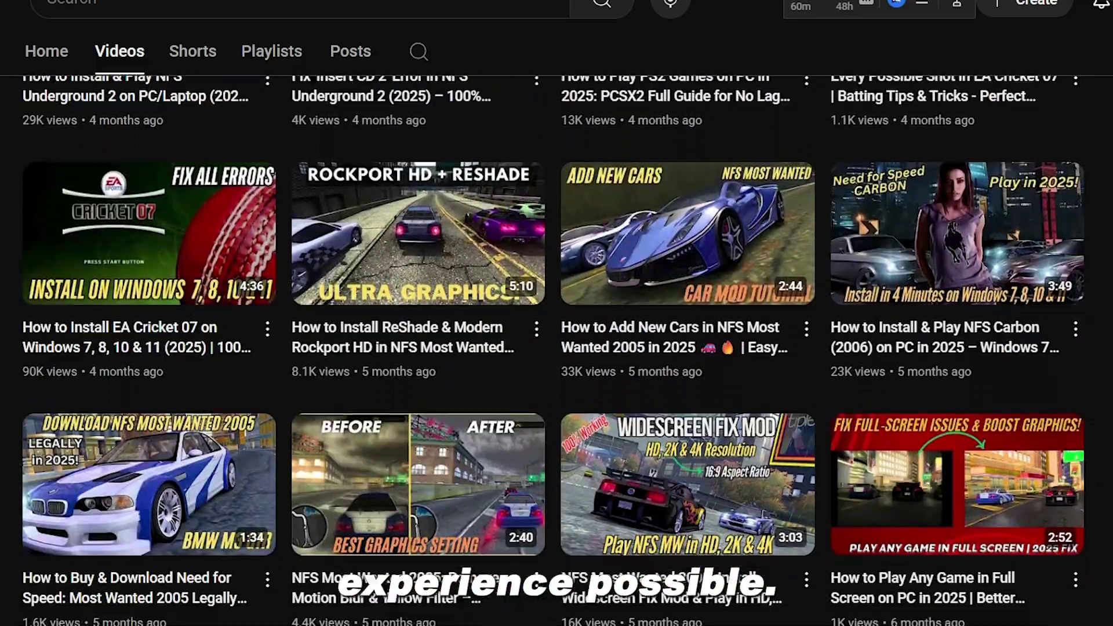